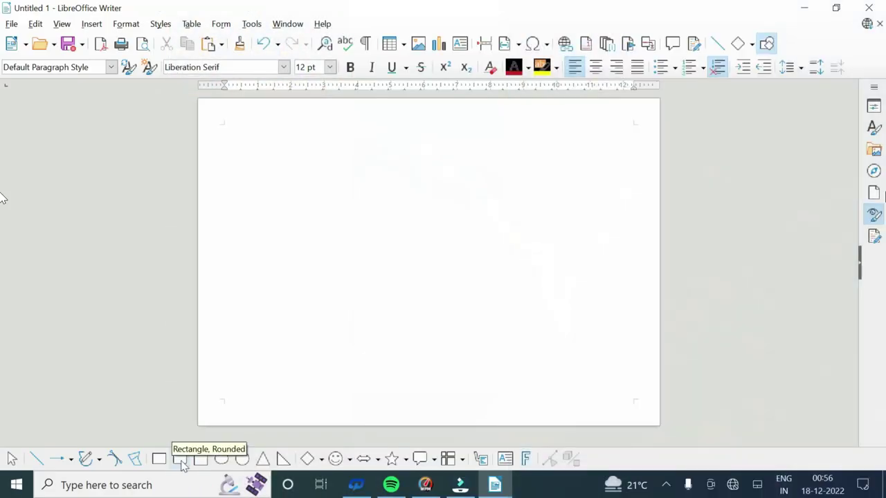
- Draw a tall rectangle in the central strip, stretched to the page's full height
left_click(200, 458)
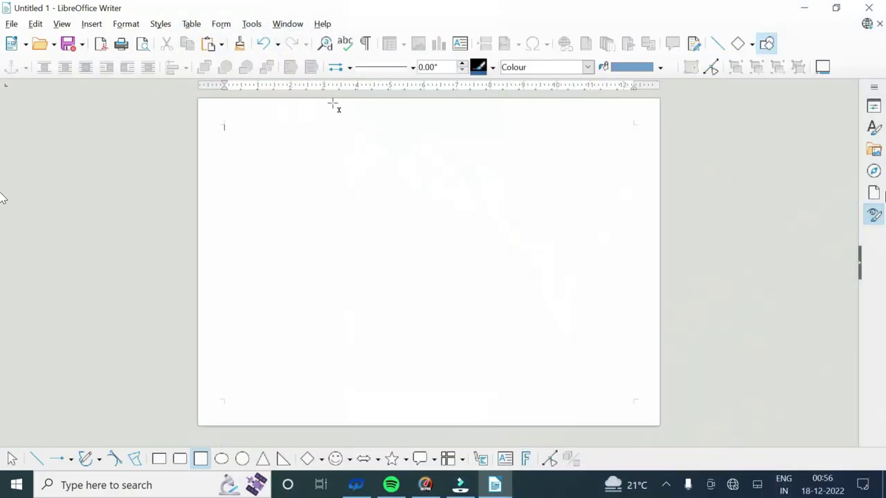
left_click_drag(328, 103, 564, 338)
left_click_drag(446, 337, 446, 416)
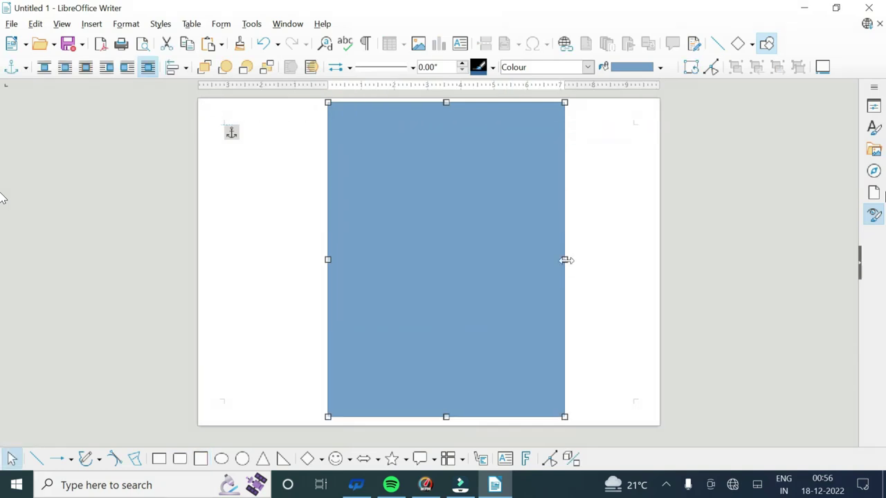
left_click_drag(565, 260, 591, 261)
left_click_drag(535, 261, 518, 258)
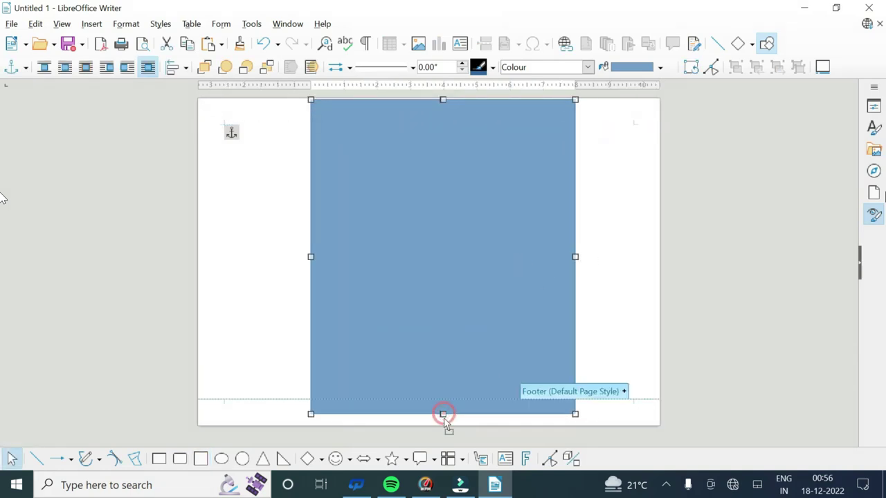
left_click_drag(441, 415, 442, 425)
key("Escape")
- Fill the rectangle with custom turquoise (hex 90ecf6) and set its outline to None
left_click(417, 283)
left_click(659, 67)
left_click(625, 257)
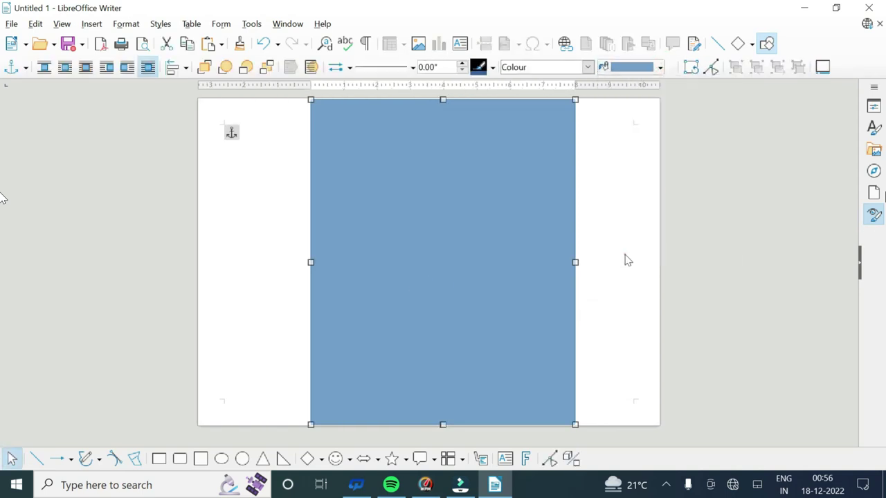
left_click(373, 157)
left_click(355, 127)
left_click(368, 146)
left_click(541, 354)
left_click(413, 67)
left_click(729, 192)
left_click(468, 258)
key("Escape")
left_click(159, 459)
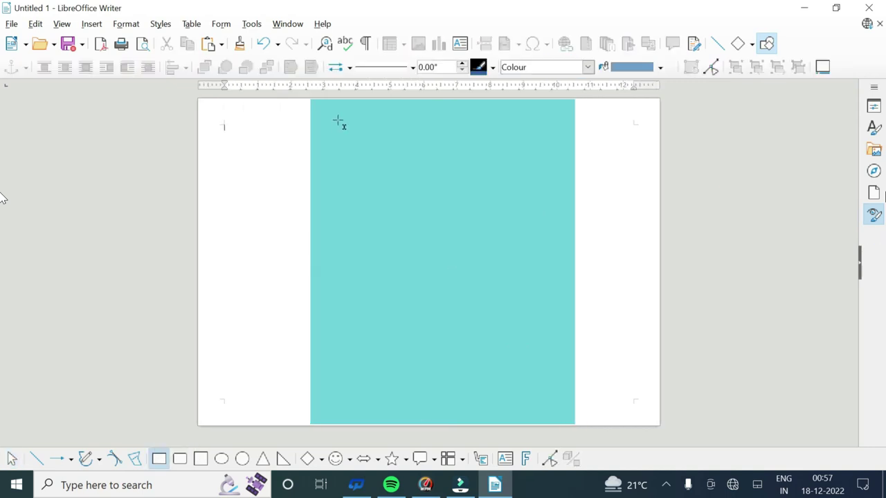
- Draw a wide black-filled band near the top of the turquoise panel
left_click_drag(342, 121, 534, 166)
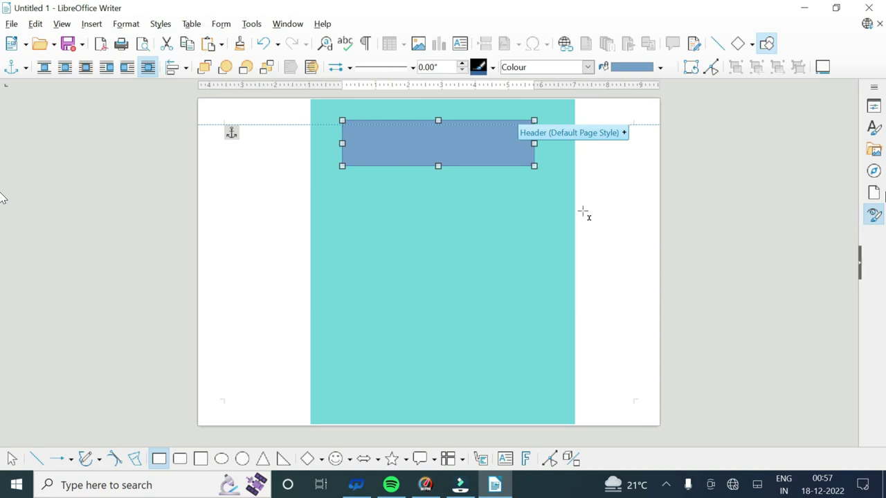
left_click(659, 66)
left_click(613, 92)
left_click(320, 121)
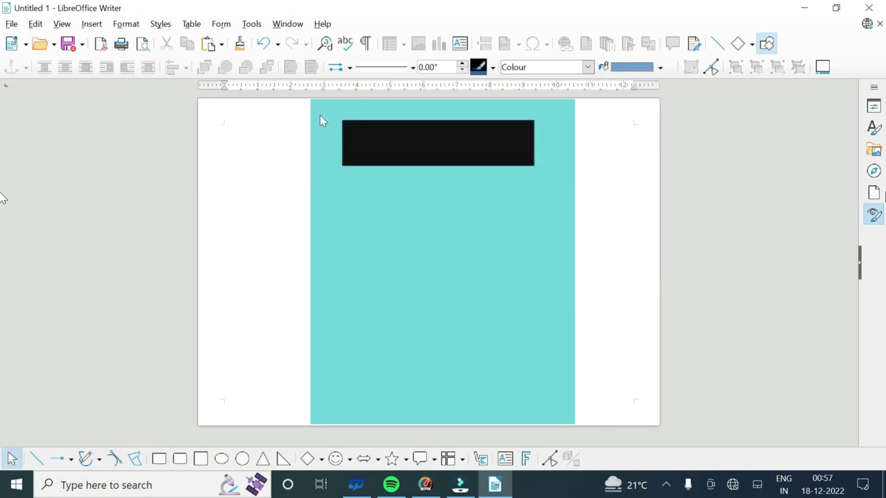
- Cover the band's left part with an outline-free turquoise rectangle, splitting it into two black blocks
left_click(158, 459)
left_click_drag(362, 104, 434, 192)
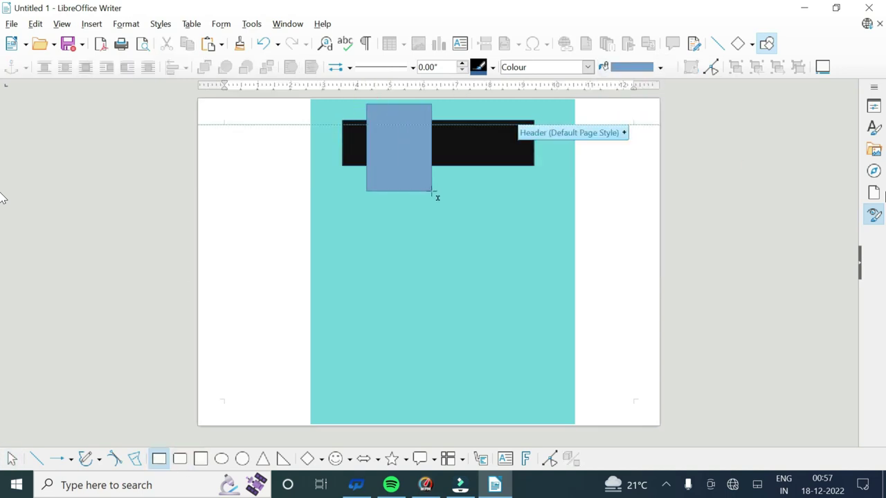
key("Right")
left_click(659, 66)
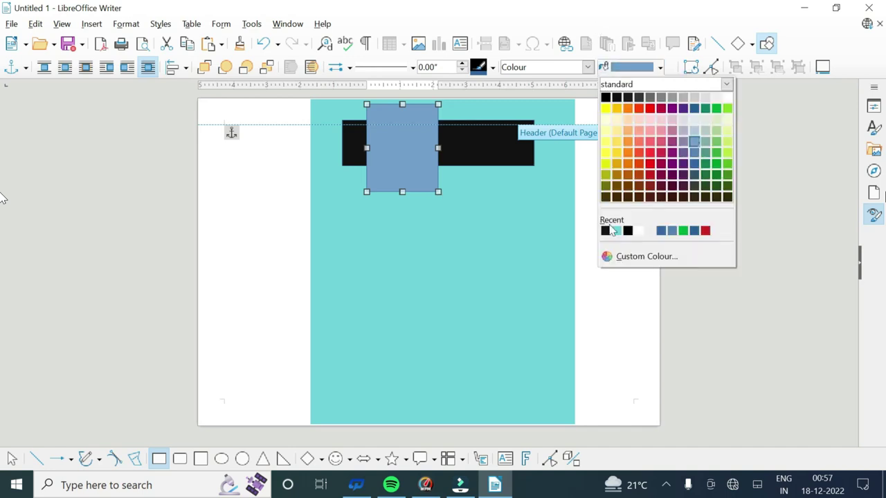
left_click(616, 229)
left_click(412, 67)
left_click(379, 94)
left_click(402, 152)
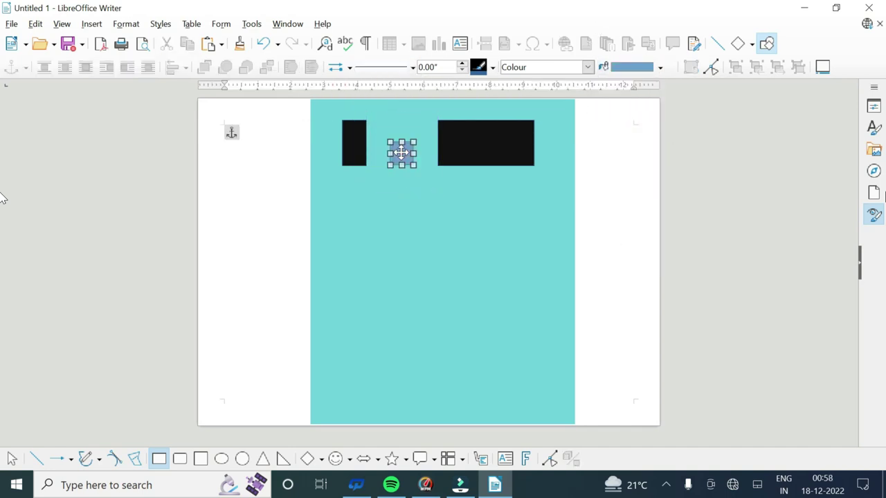
left_click(380, 157)
left_click(695, 168)
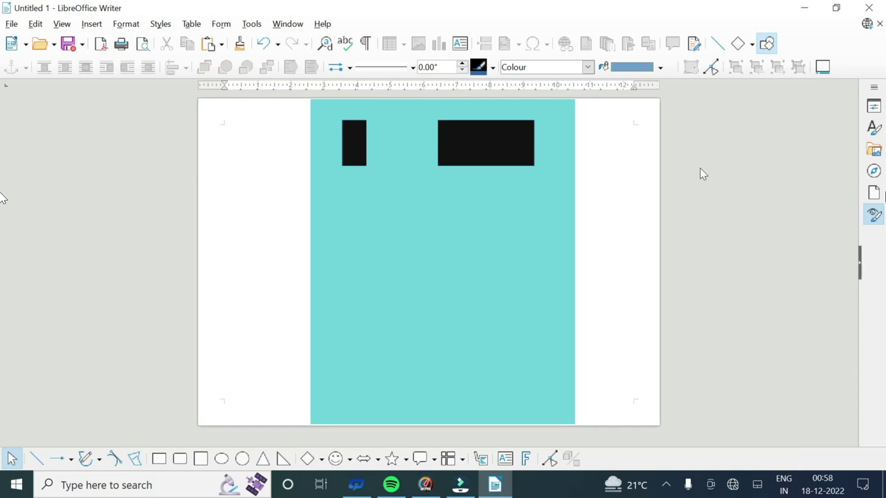
left_click(92, 24)
left_click(105, 174)
- Add a text box on the wider black block with white Kruti Dev 011 font at 32 pt
left_click(528, 141)
left_click(450, 67)
left_click(561, 148)
left_click(122, 67)
scroll(89, 207, "up", 4)
scroll(89, 124, "up", 1)
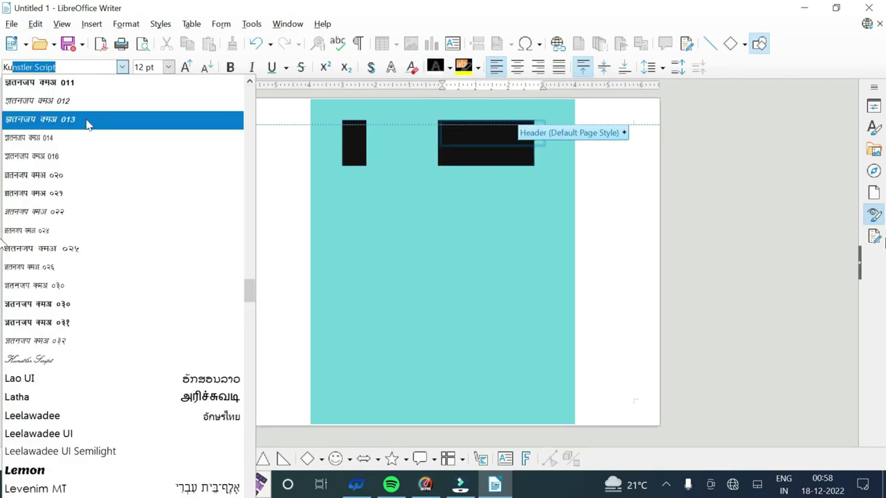
left_click(89, 123)
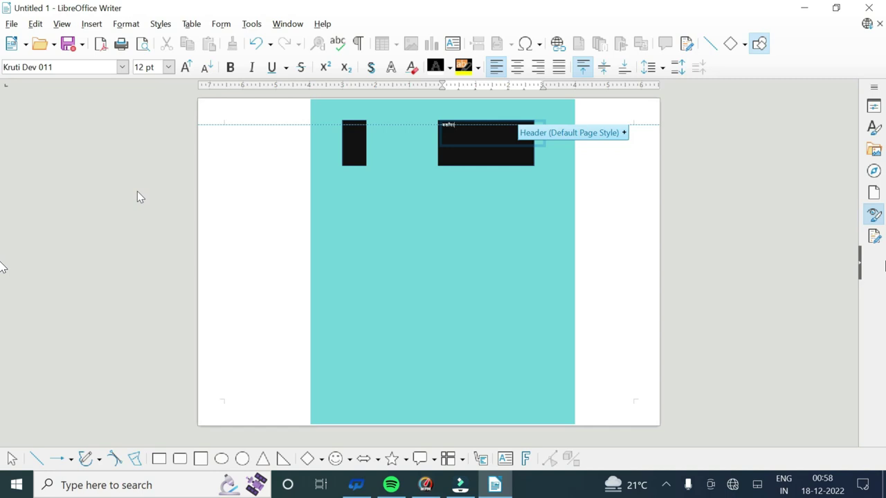
left_click(186, 68)
left_click(185, 67)
left_click(186, 67)
left_click(185, 67)
left_click(186, 67)
left_click(186, 67)
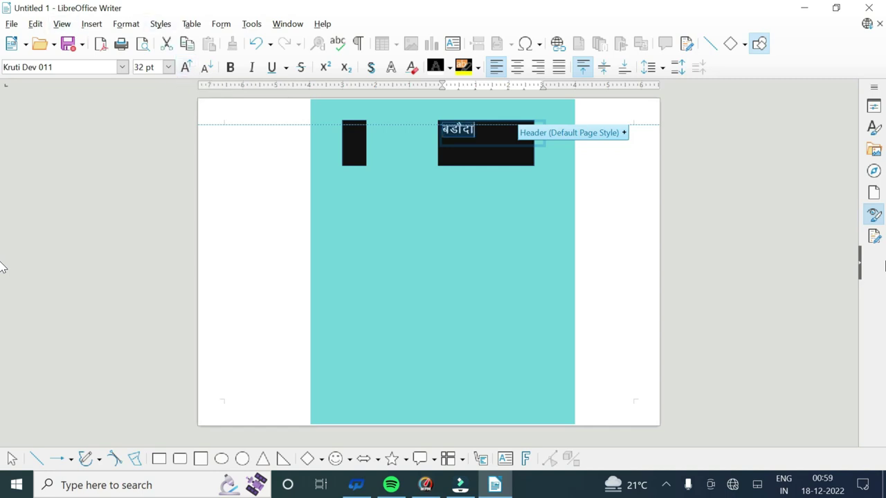
- Enlarge the frame and type the bold heading बडौदा यू पी बैंक
left_click(543, 139)
left_click_drag(543, 134, 644, 134)
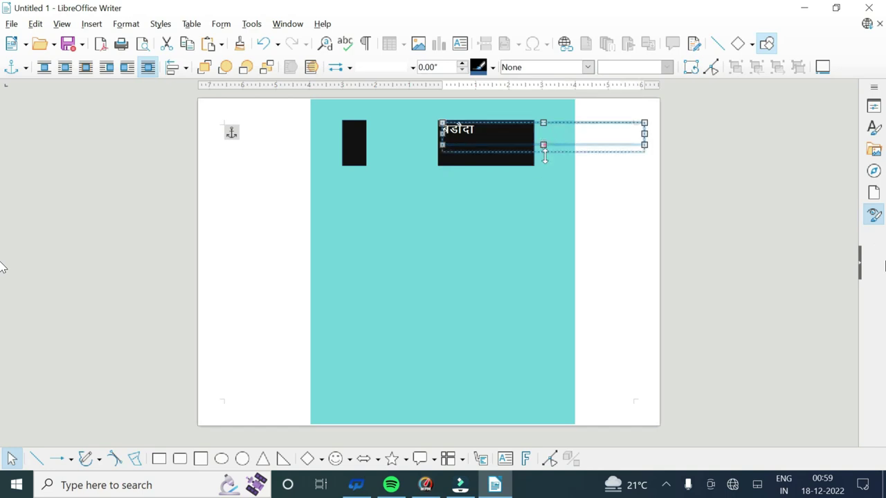
left_click_drag(544, 157, 545, 174)
left_click(498, 134)
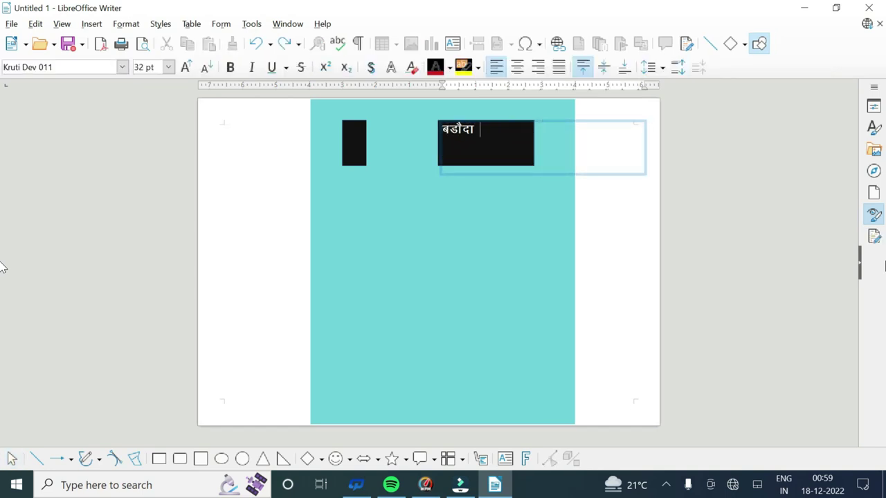
type("यू प")
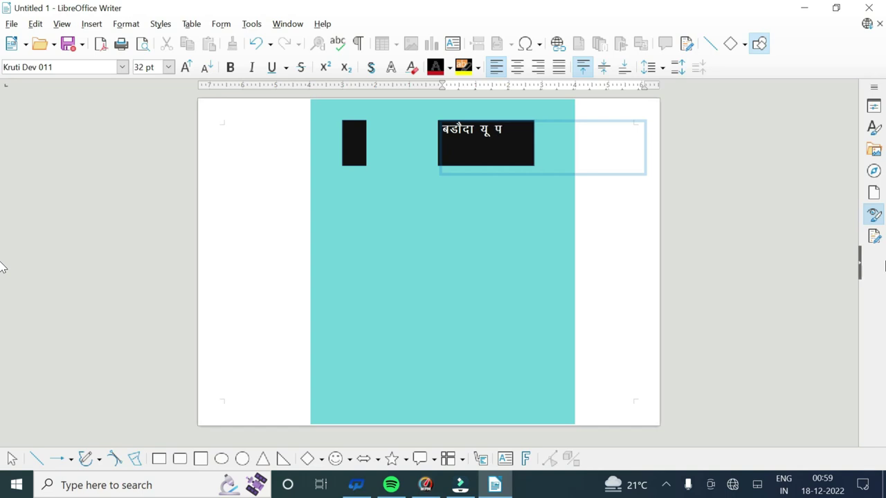
type("h")
type("Sad")
key("shift+Home")
key("ctrl+b")
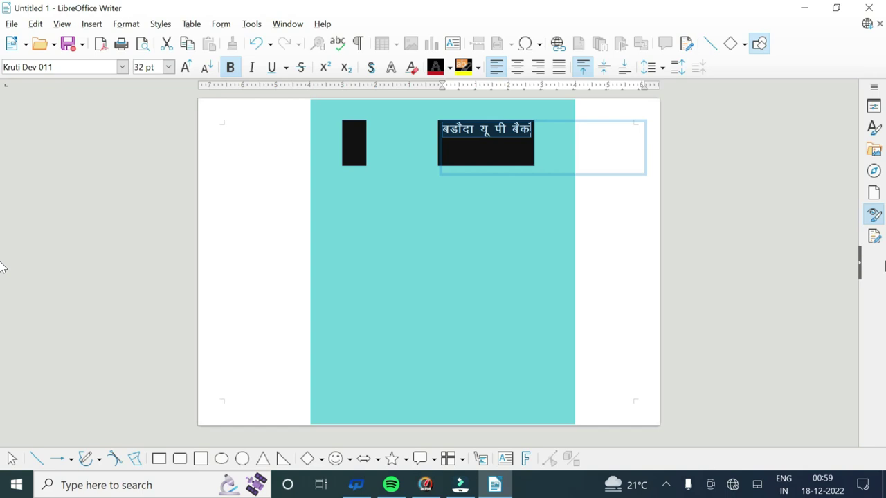
left_click(565, 174)
- Insert Arial dots so the heading reads बडौदा यू.पी.बैंक
left_click(699, 161)
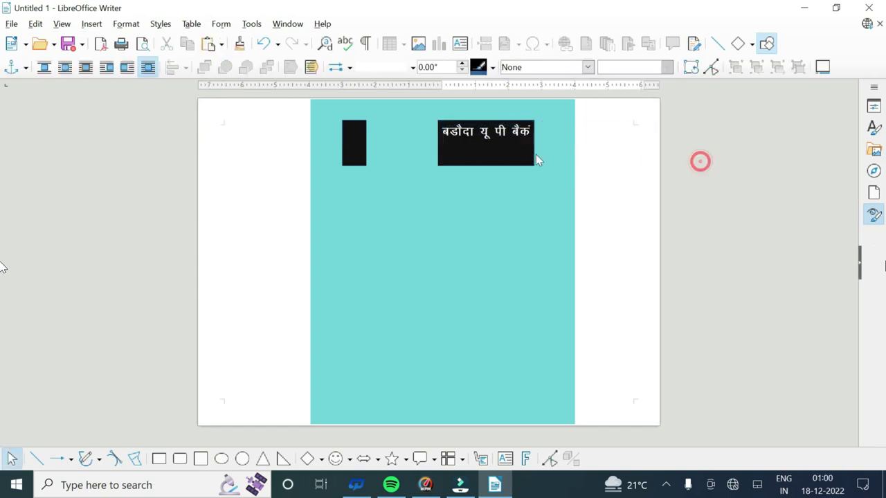
left_click(535, 160)
left_click(122, 66)
type("Ai")
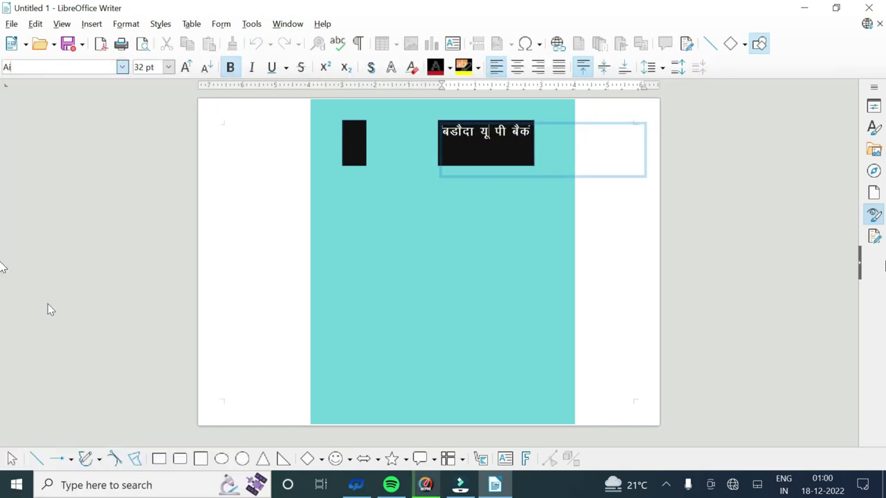
key("Return")
key("Delete")
type(".")
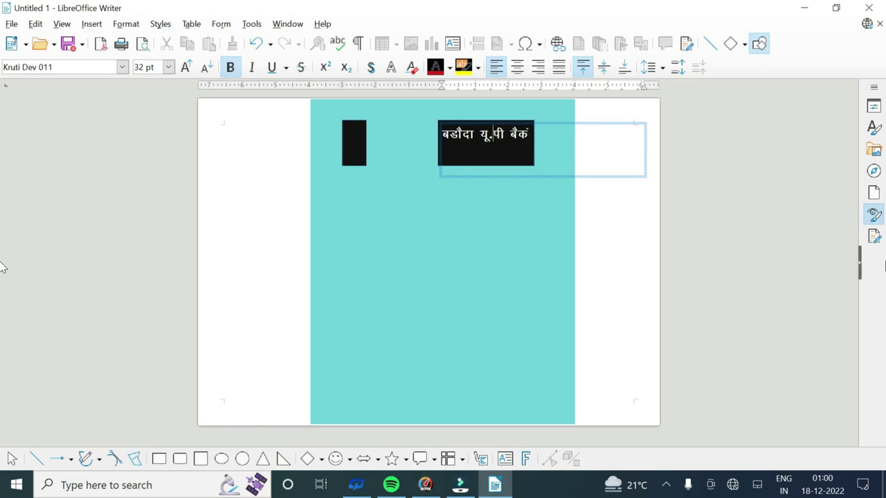
type("ए")
left_click(122, 67)
left_click(83, 84)
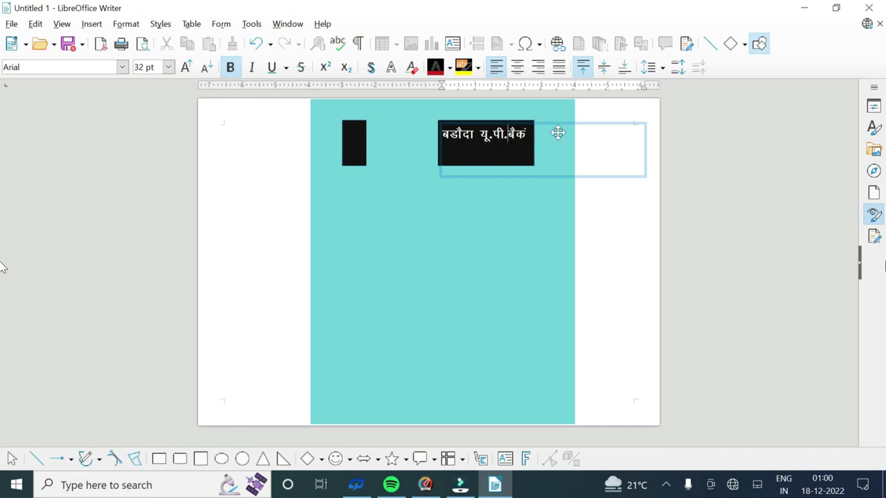
key("Escape")
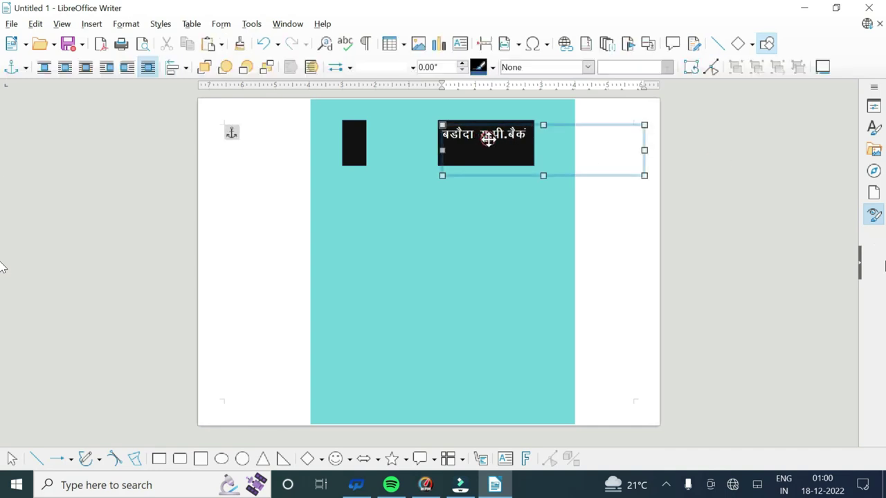
- Make the wider black block slightly shorter by dragging its bottom edge up
left_click(489, 182)
left_click(489, 154)
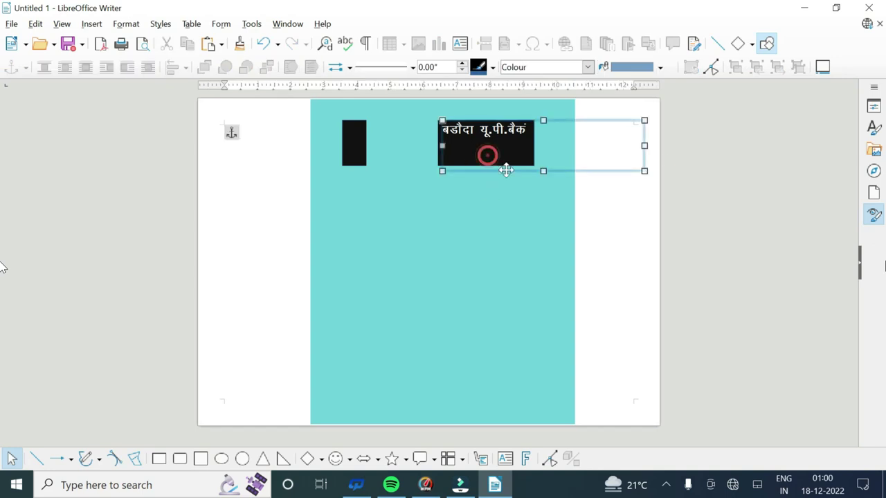
left_click(445, 164)
left_click_drag(445, 164, 439, 160)
left_click(702, 148)
left_click(91, 24)
left_click(96, 177)
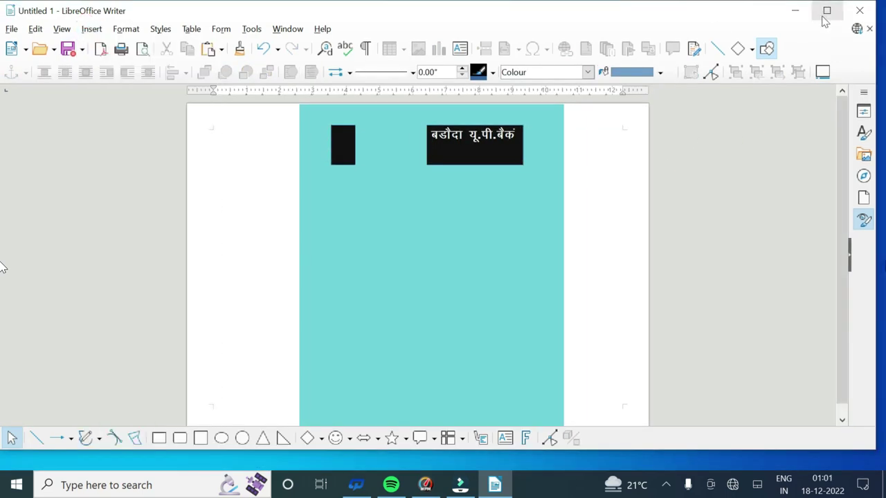
- Add a text box with 'Baroda U.P. Bank' enlarged to 28 pt and bold
left_click_drag(439, 137, 584, 180)
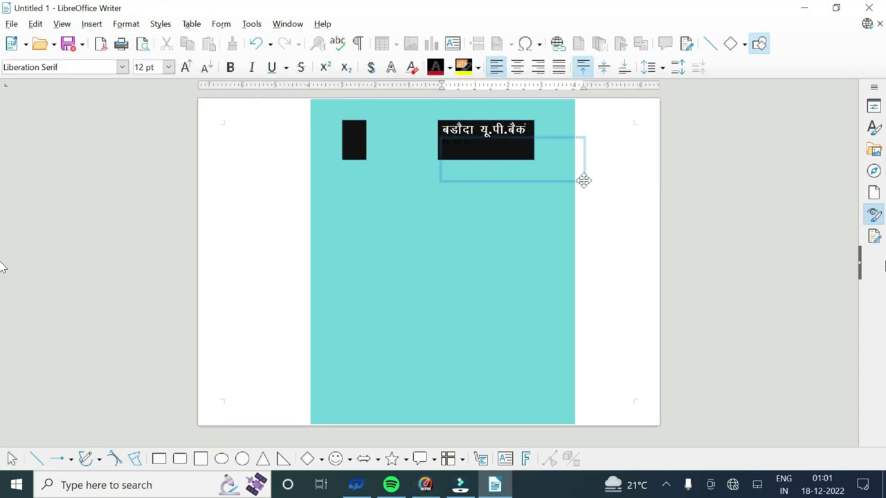
key("ctrl+a")
left_click(185, 67)
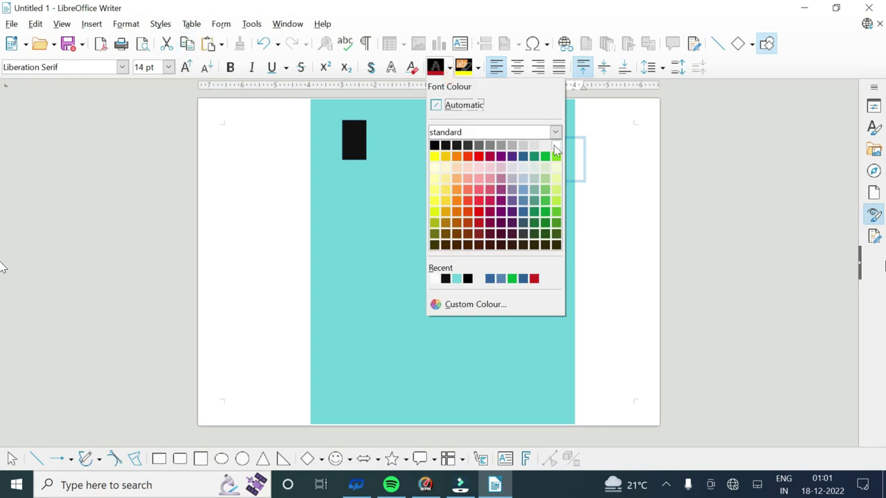
left_click(185, 67)
left_click(185, 67)
key("ctrl+b")
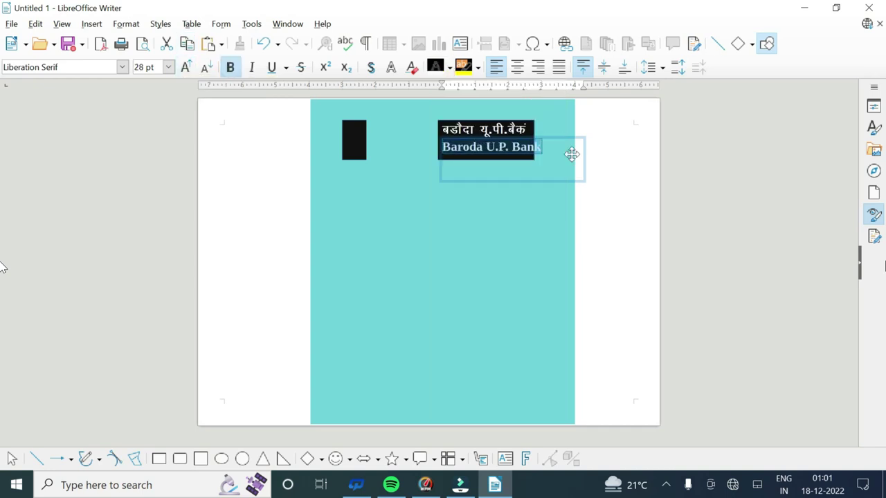
- Move the Baroda U.P. Bank frame over the black box beneath the Hindi heading
left_click(544, 179)
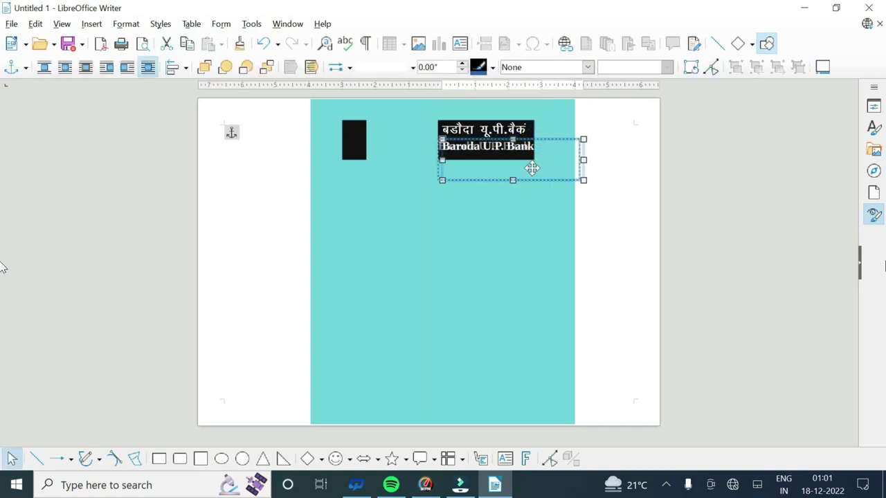
left_click_drag(535, 166, 531, 163)
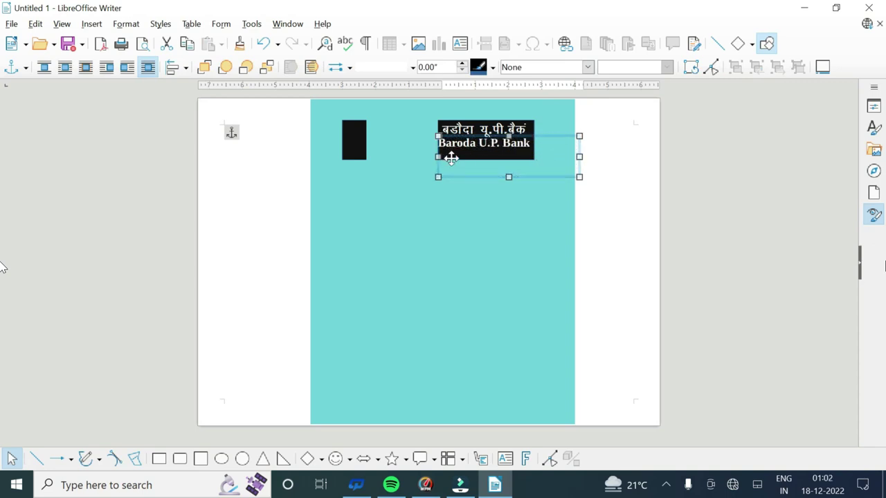
left_click_drag(496, 150, 495, 146)
left_click(445, 152)
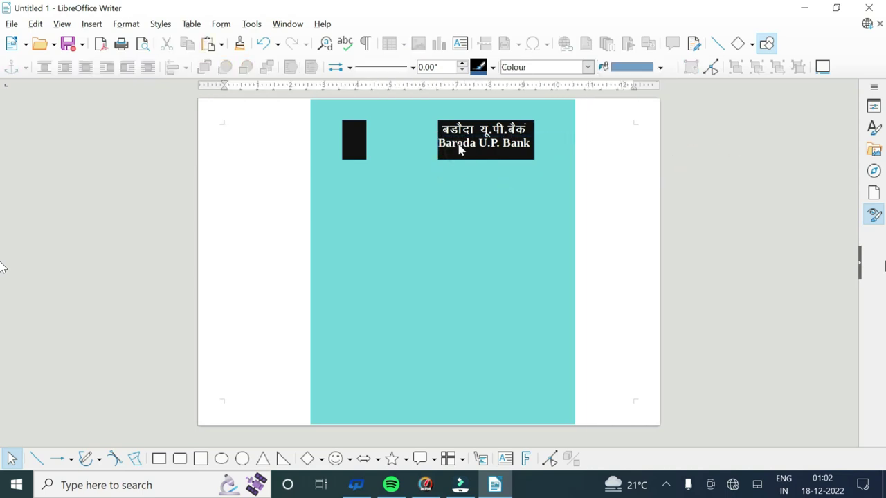
left_click(460, 131)
- Copy the Hindi bank name and paste it as a new frame in the header
left_click(460, 130)
mouse_move(527, 130)
left_mouse_down()
mouse_move(381, 136)
mouse_move(461, 210)
left_mouse_up()
key("ctrl+z")
left_click(589, 219)
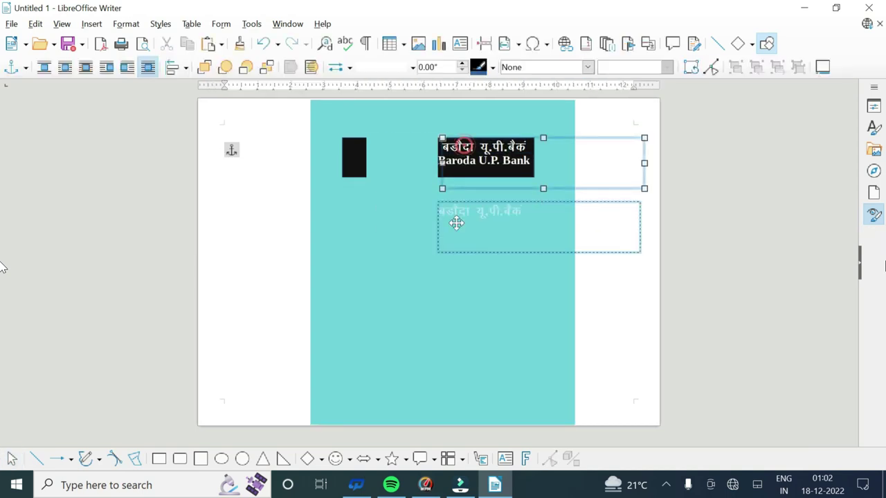
left_click_drag(462, 160, 455, 225)
key("Escape")
left_click(61, 23)
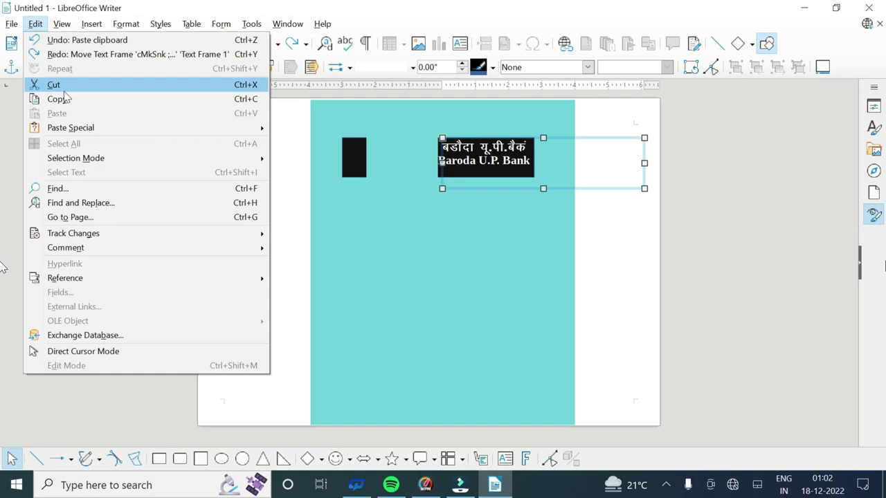
left_click(65, 99)
key("ctrl+v")
mouse_move(638, 134)
left_mouse_down()
mouse_move(647, 270)
mouse_move(558, 240)
mouse_move(565, 184)
left_mouse_up()
- Shrink the copied Hindi line to 18 pt and place it under Baroda U.P. Bank
triple_click(479, 222)
left_click(206, 67)
left_click(206, 67)
left_click(206, 67)
left_click(206, 67)
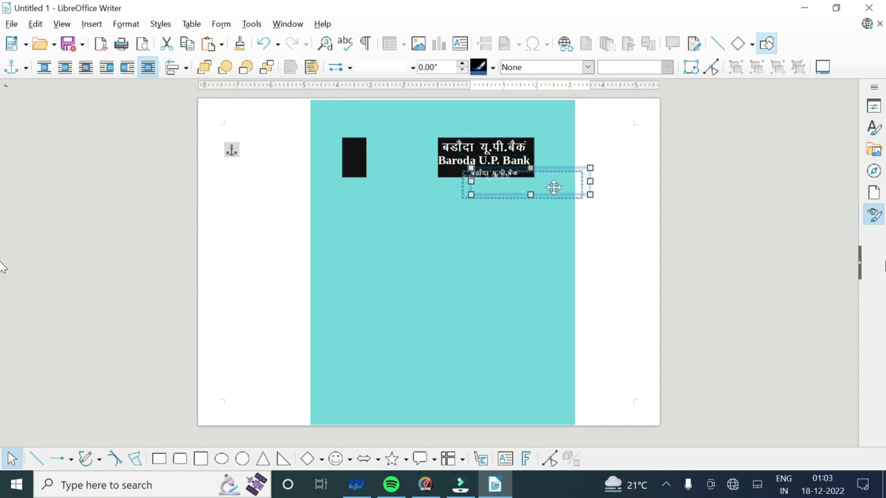
left_click(566, 210)
left_click_drag(480, 172, 478, 173)
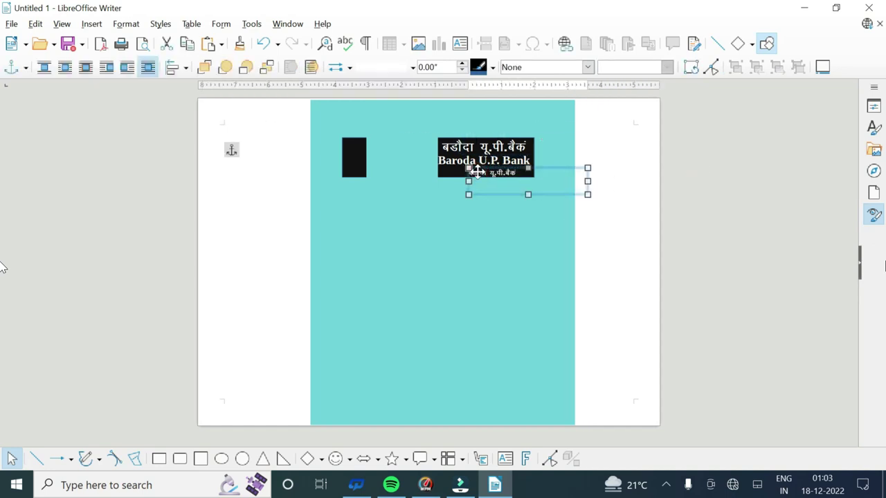
left_click(658, 181)
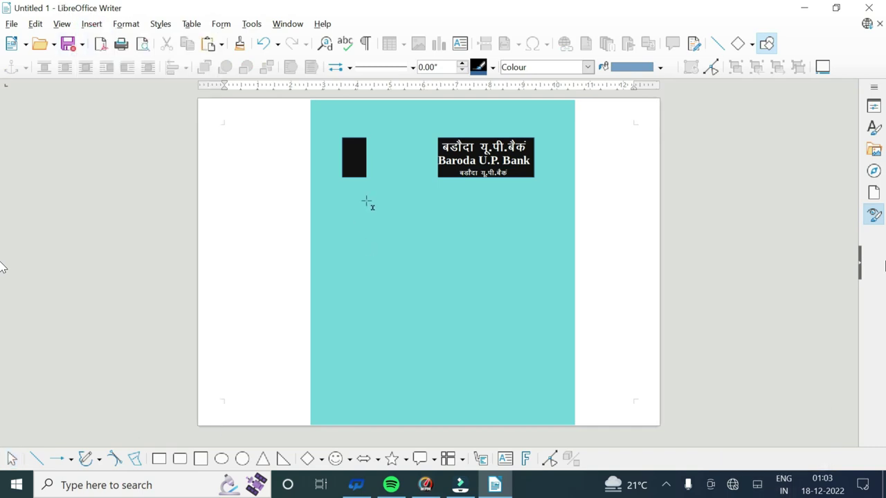
- Add a text box below the header reading बचत बैंक खाता पास बुक in 36 pt Kruti Dev 011
left_click_drag(367, 188, 532, 221)
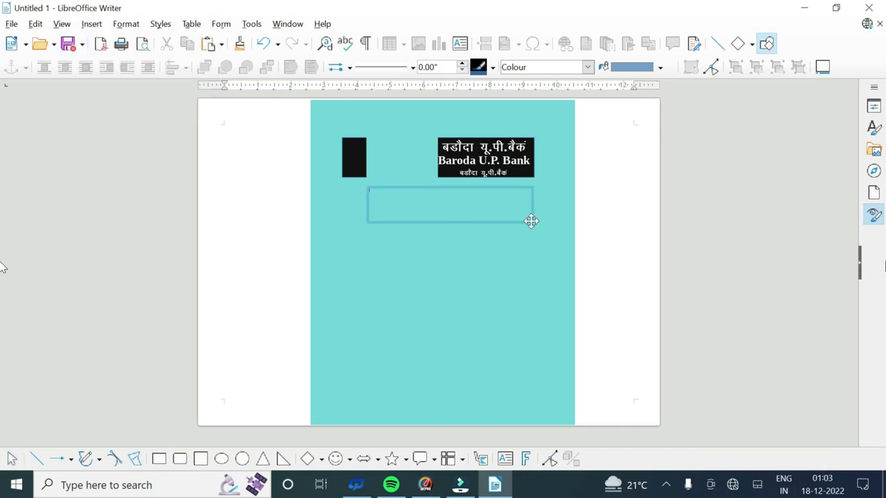
left_click(125, 66)
type("Kruti")
left_click(86, 152)
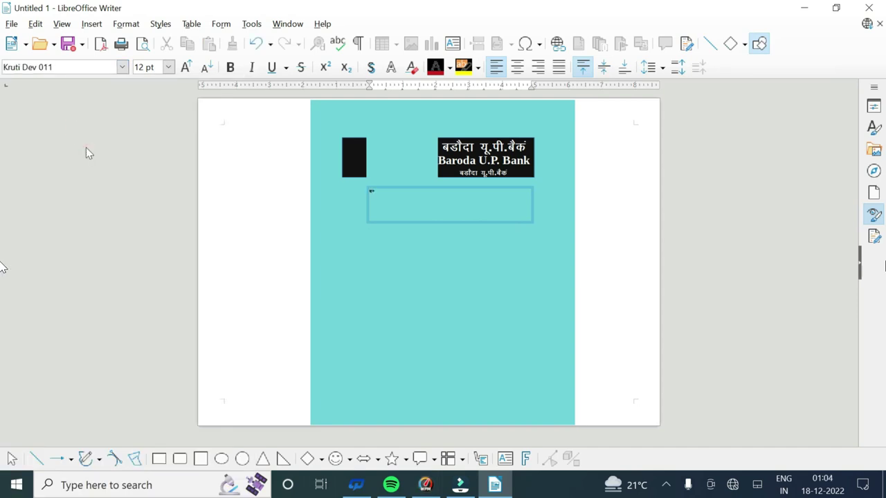
type("d")
left_click(186, 66)
left_click(185, 67)
left_click(185, 66)
left_click(185, 67)
left_click(185, 67)
left_click(185, 66)
type("c")
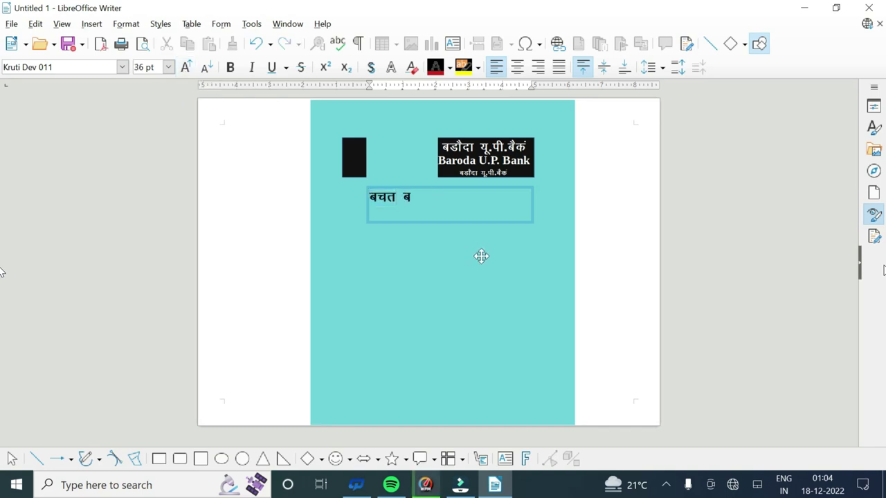
type(" [kkrh iklc")
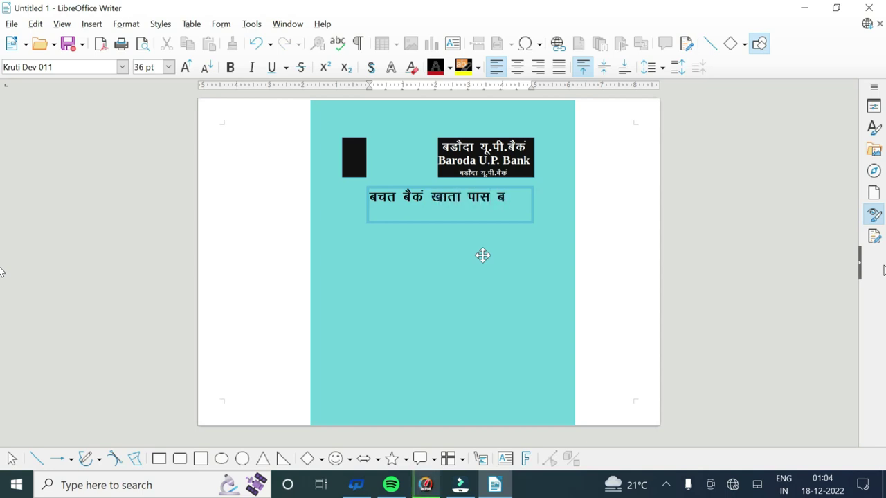
left_click(595, 283)
- Add a text box under the Hindi title with bold 26 pt 'SAVINGS BANK ACCOUNT PASS BOOK'
left_click(91, 23)
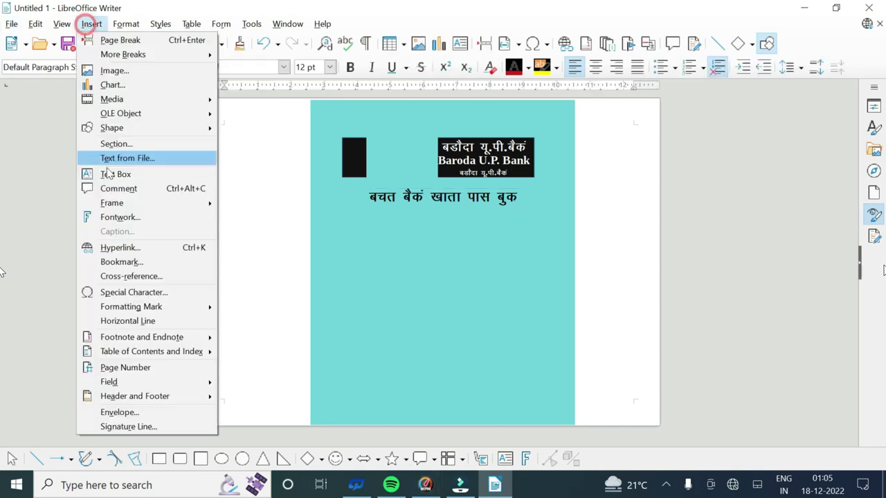
left_click(110, 172)
left_click_drag(334, 207, 560, 241)
type("SAVINGS BANK ACC")
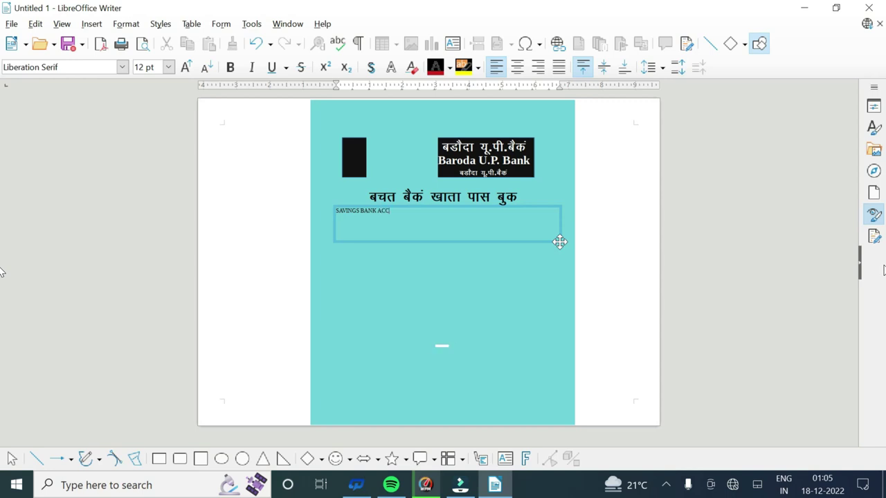
type("OUNT PASS BOOK")
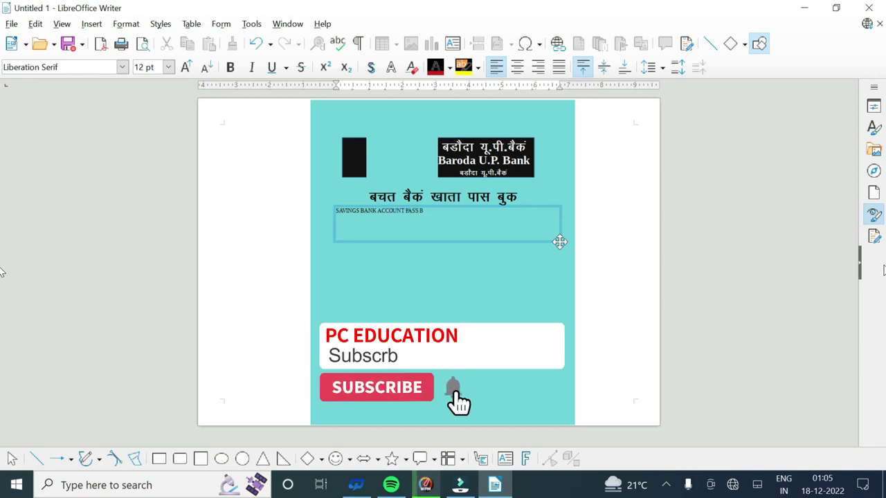
key("ctrl+a")
left_click(185, 67)
left_click(185, 67)
left_click(185, 67)
left_click(185, 67)
left_click(185, 67)
left_click(185, 67)
left_click(230, 67)
- Widen the English title box so the text fits on a single line
key("Escape")
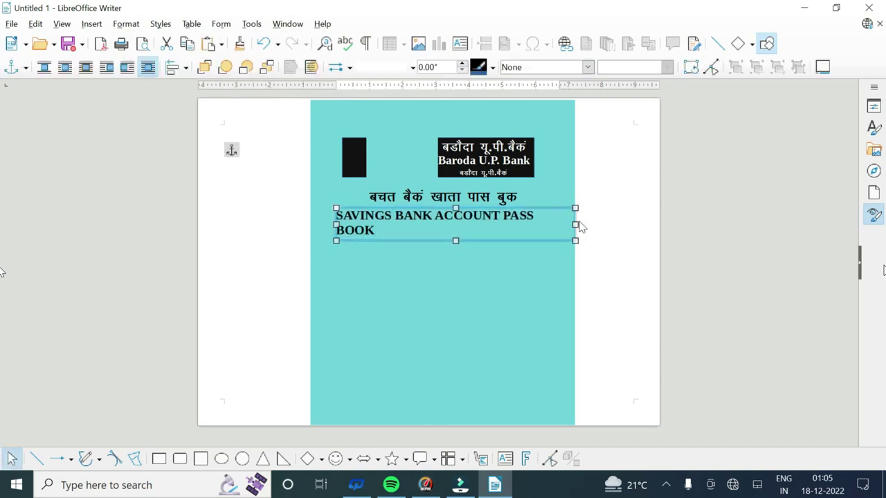
left_click_drag(561, 224, 603, 224)
double_click(578, 218)
key("ctrl+z")
key("Escape")
left_click(726, 242)
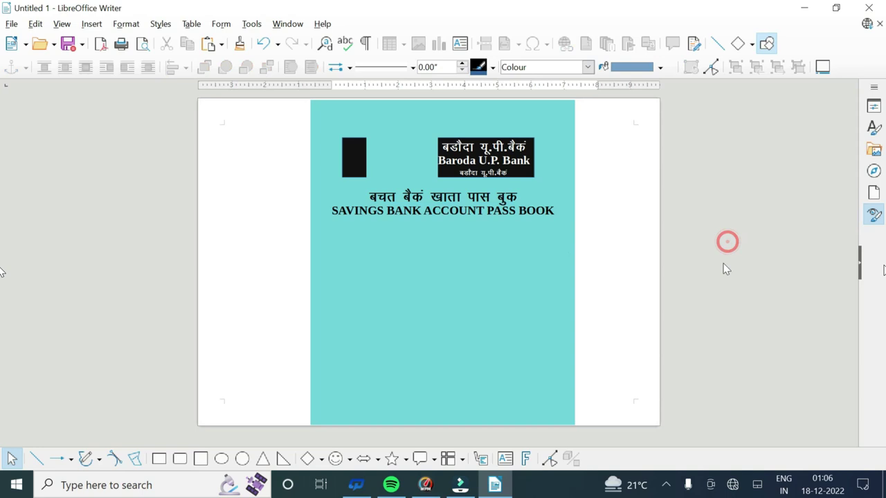
- Add a small widened text box reading खाता सं0 in 22 pt Kruti Dev 011
left_click(91, 24)
left_click(114, 177)
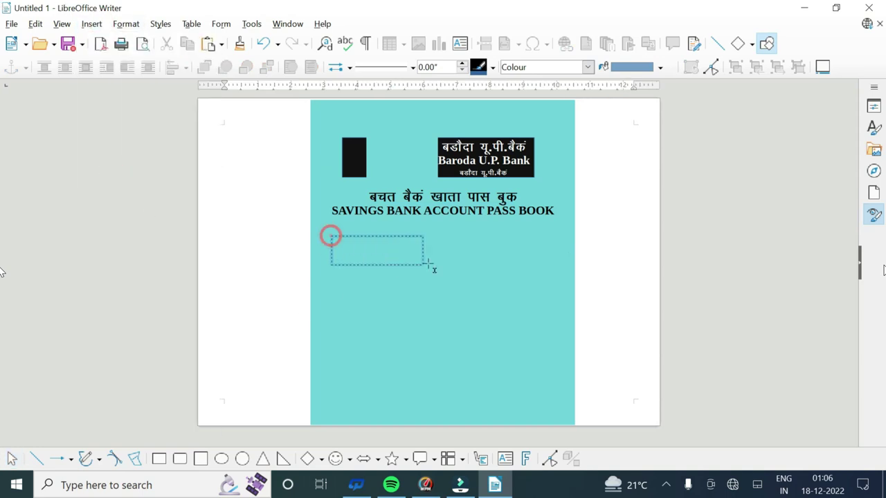
left_click_drag(330, 238, 404, 268)
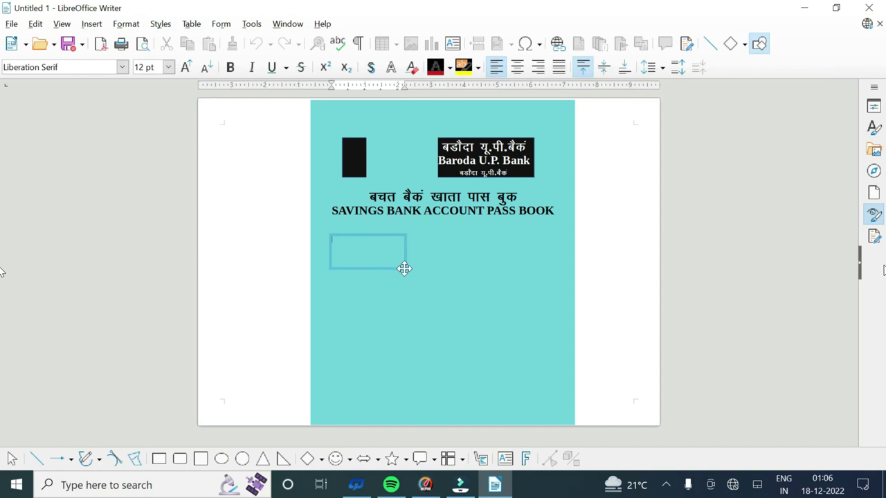
left_click(122, 66)
scroll(102, 156, "up", 2)
left_click(96, 137)
type("uk")
key("ctrl+a")
left_click(186, 67)
left_click(404, 262)
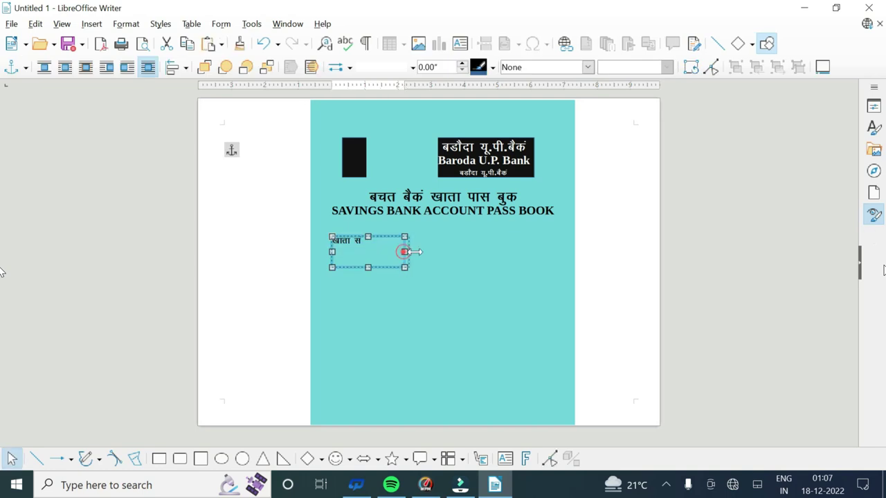
left_click_drag(408, 250, 530, 250)
left_click(388, 248)
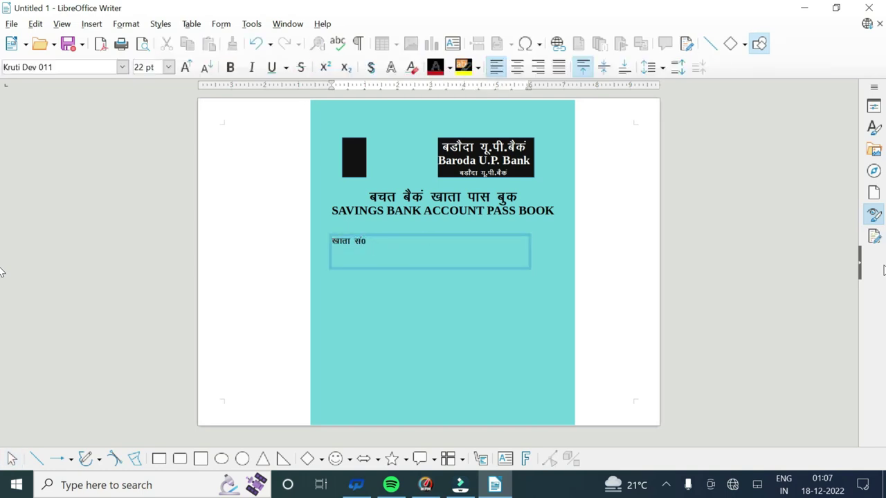
- Append '/A/C No.' in Arial so the label reads खाता सं0/A/C No
left_click(123, 67)
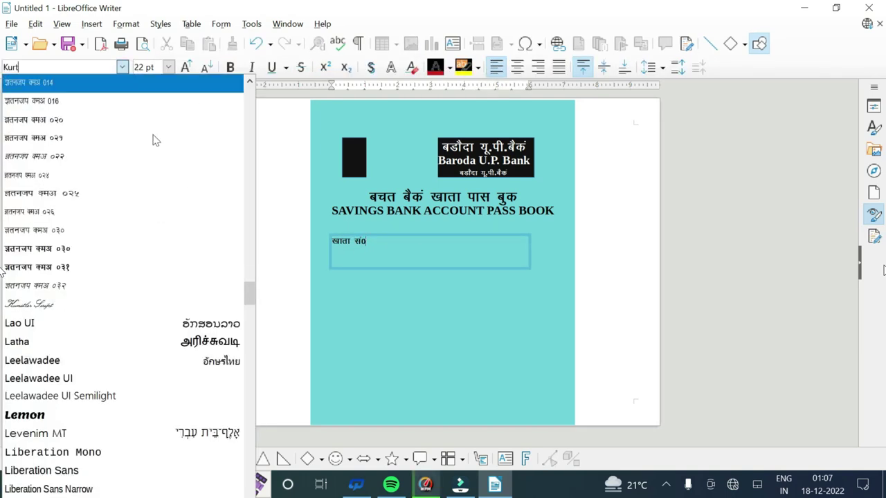
left_click(156, 140)
left_click(123, 67)
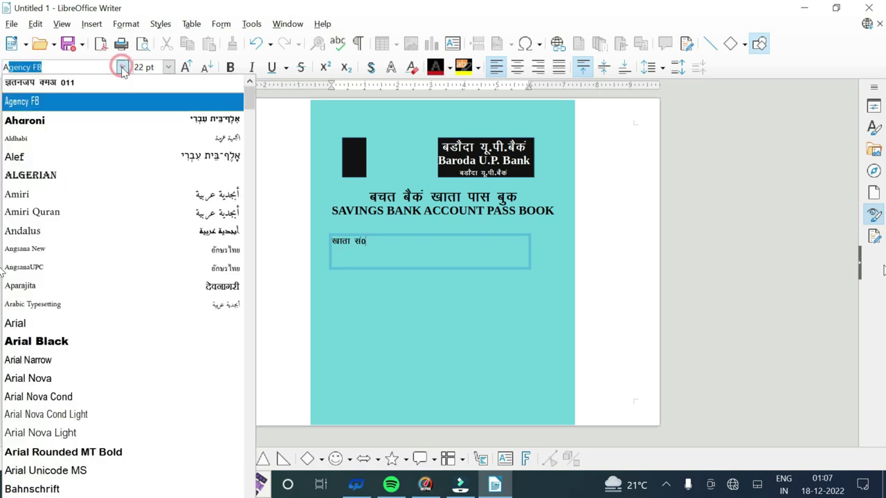
left_click(37, 328)
left_click(398, 236)
type("/A")
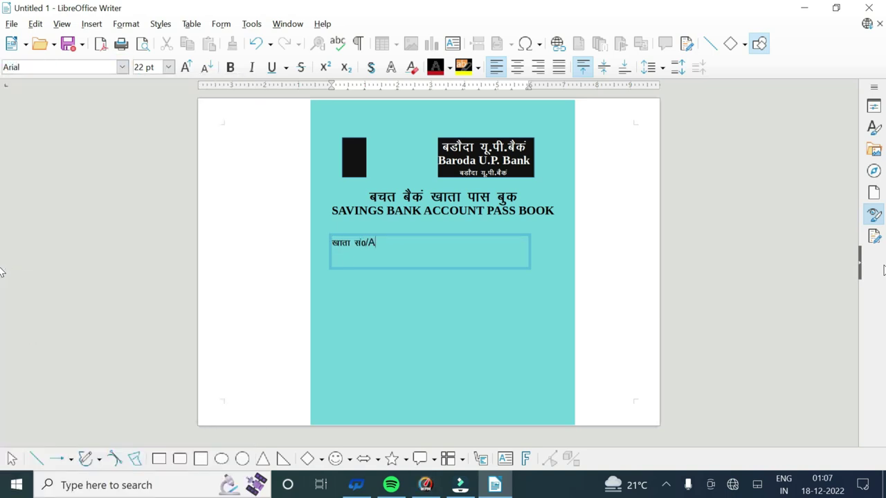
type("/C |")
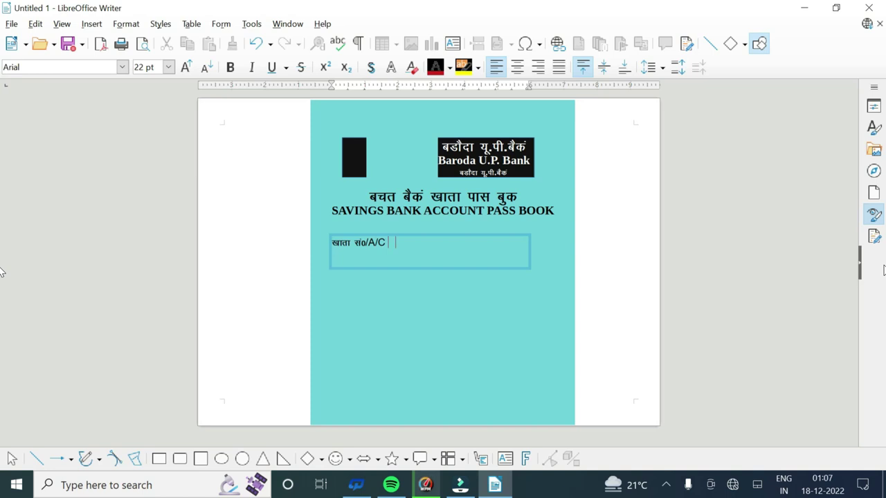
type("No.")
left_click_drag(366, 242, 322, 243)
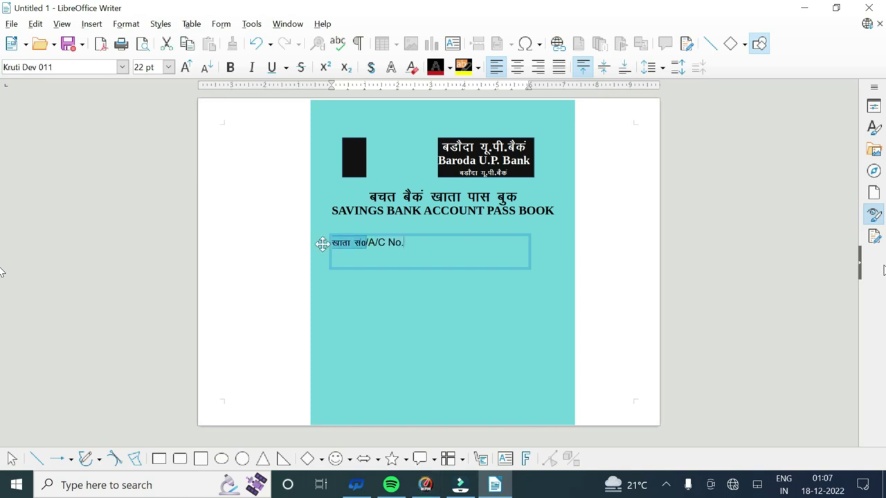
left_click(406, 243)
left_click(430, 272)
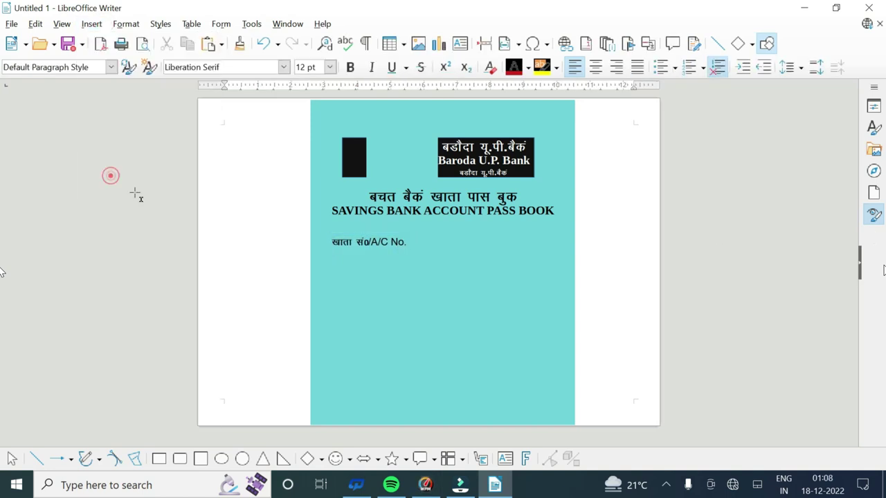
- Add a 'Name' text box below the A/C No. line, sized to 22 pt
left_click_drag(336, 273, 406, 297)
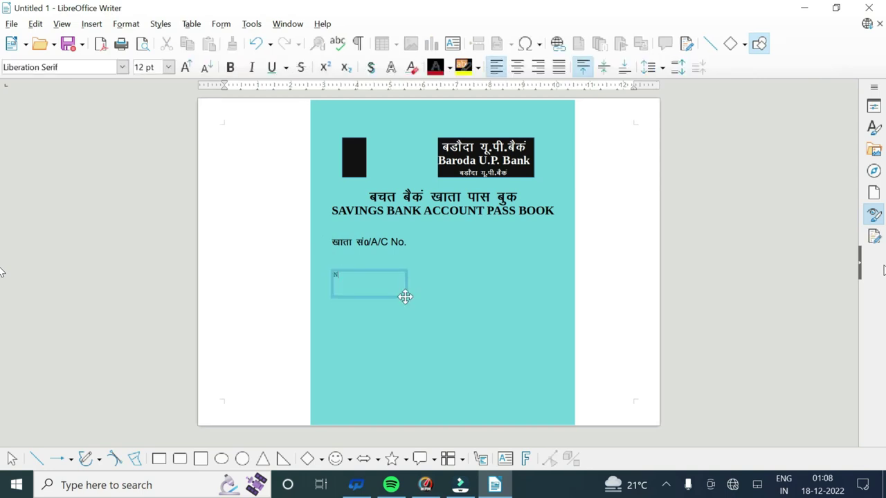
type("Name")
left_click(185, 66)
left_click(186, 66)
left_click(185, 67)
left_click(230, 67)
left_click(206, 66)
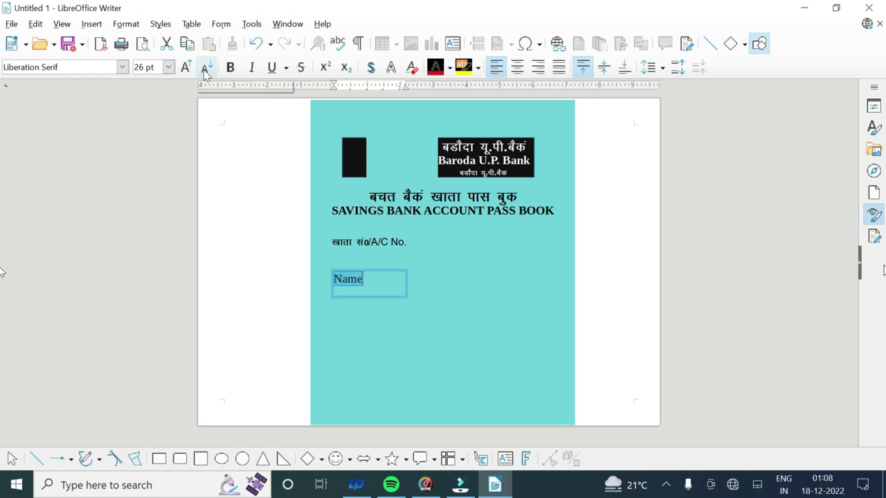
left_click(206, 66)
key("Escape")
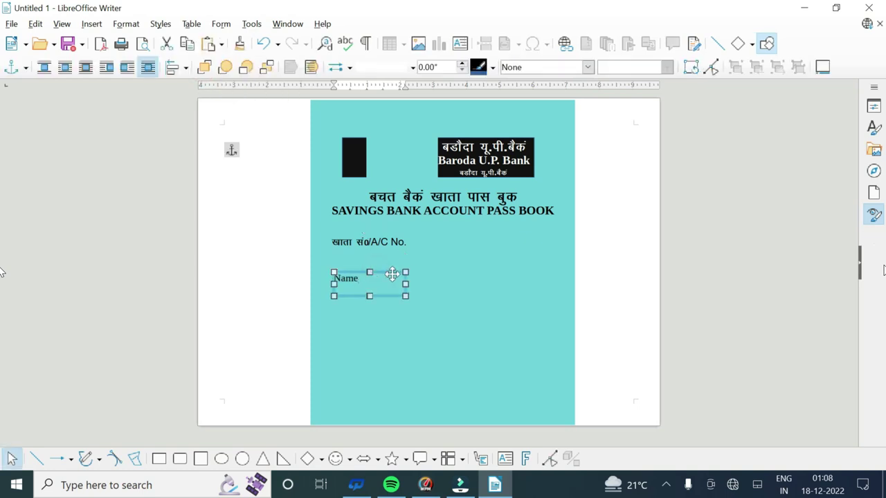
left_click(637, 289)
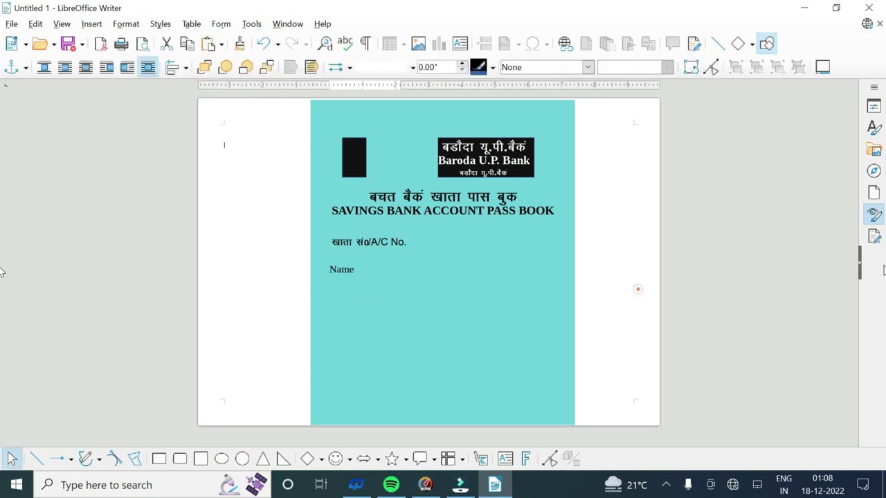
- Choose Insert > Text Box to begin the next cover field
left_click(91, 24)
left_click(125, 180)
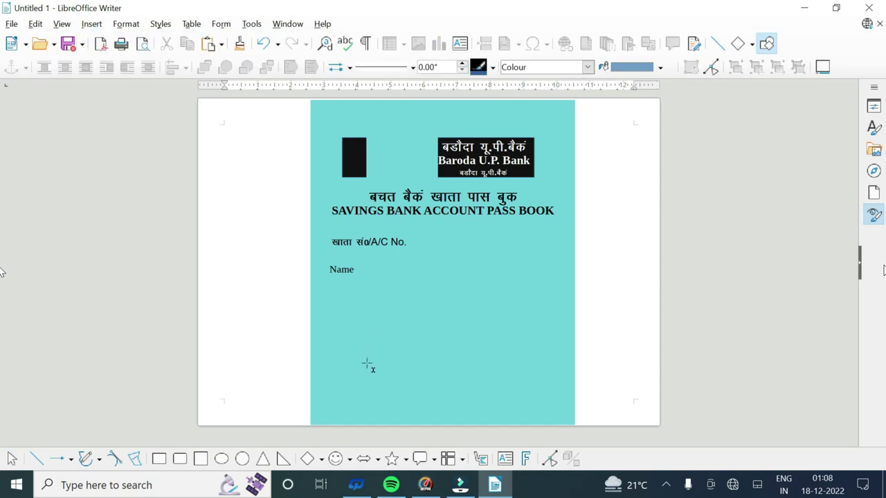
left_click(341, 270)
left_click(617, 233)
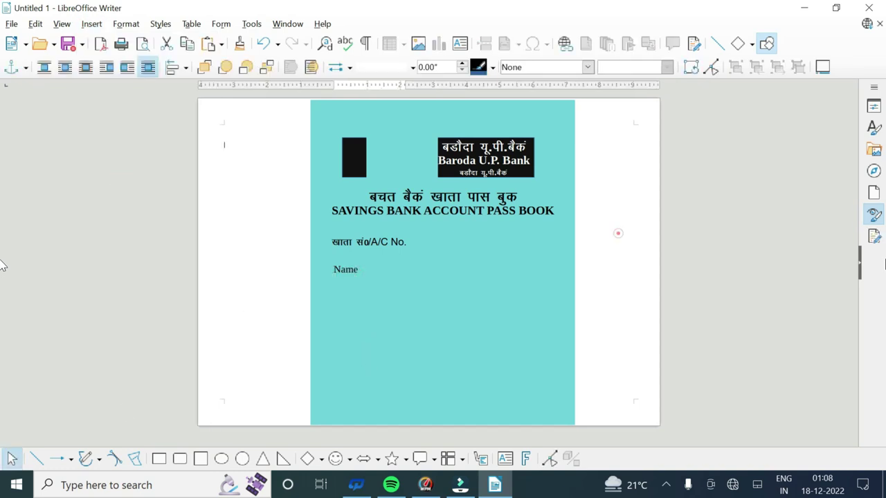
left_click(92, 23)
left_click(117, 174)
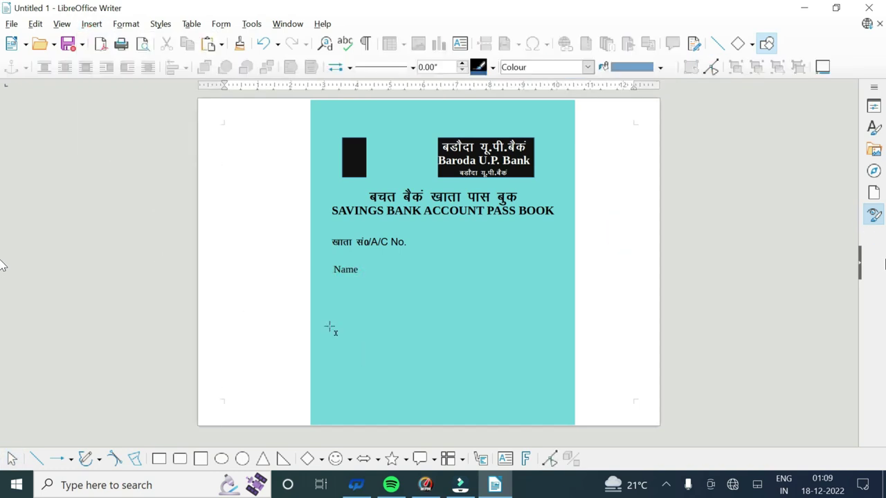
- Draw a wide text box lower on the cover and set its font to Kruti Dev 011
left_click_drag(336, 326, 564, 358)
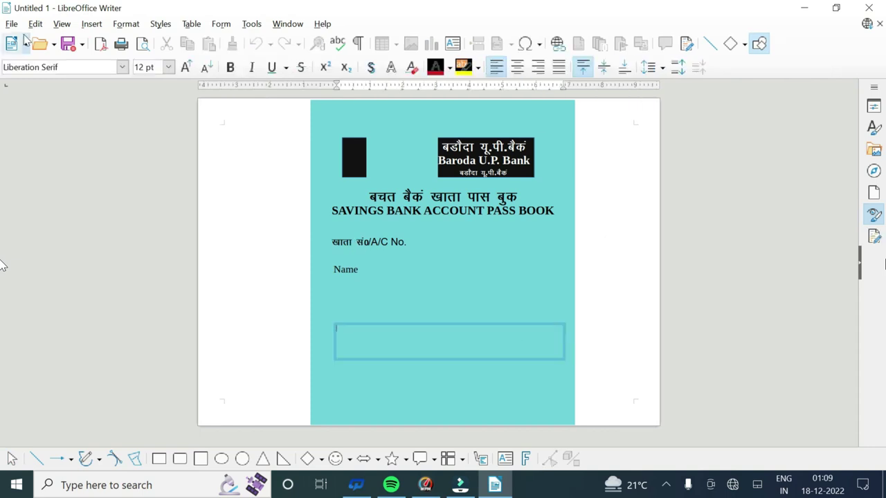
left_click(122, 66)
scroll(27, 249, "up", 5)
scroll(55, 250, "up", 5)
left_click(64, 268)
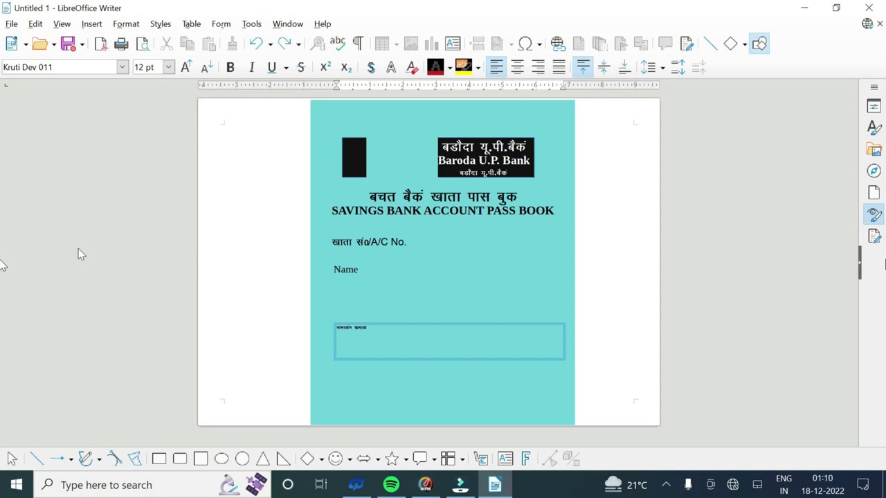
- Enlarge the नामांकन क्रमांक label to 24 pt and switch to Arial for the dotted leader
key("ctrl+a")
left_click(185, 67)
left_click(185, 67)
left_click(186, 67)
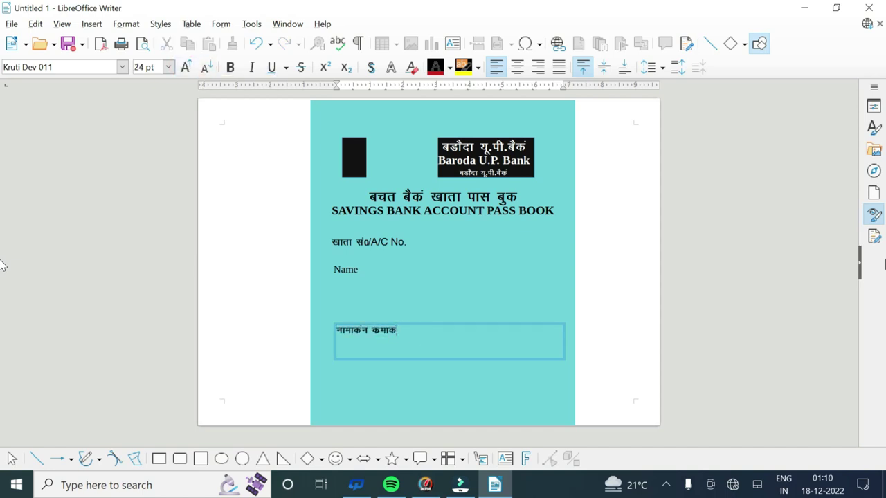
left_click(122, 67)
type("Air")
left_click(47, 325)
type("..................................................")
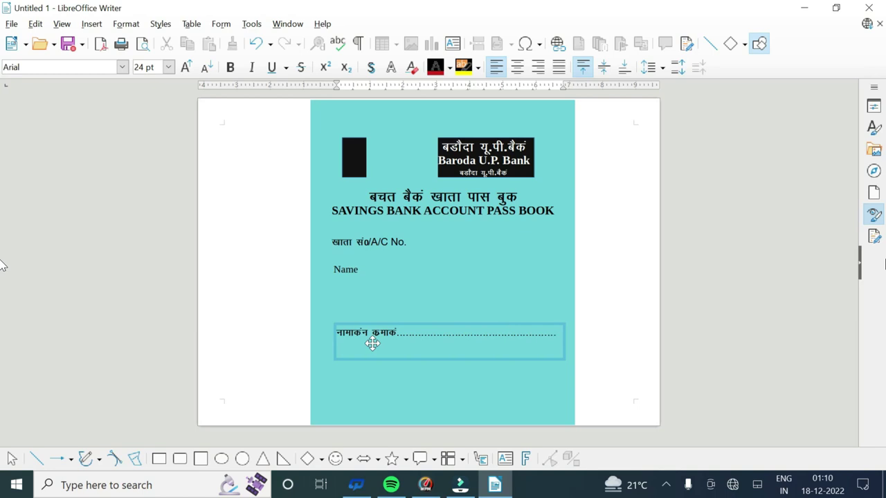
key("Escape")
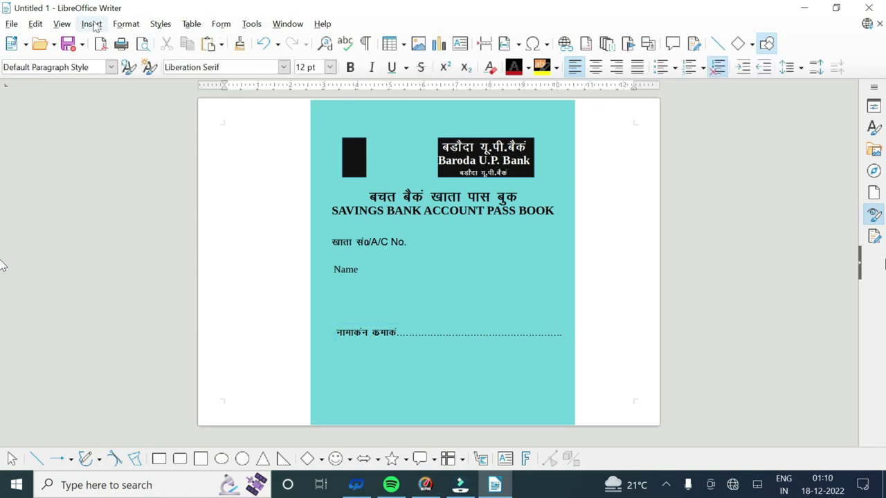
left_click(91, 24)
left_click(93, 176)
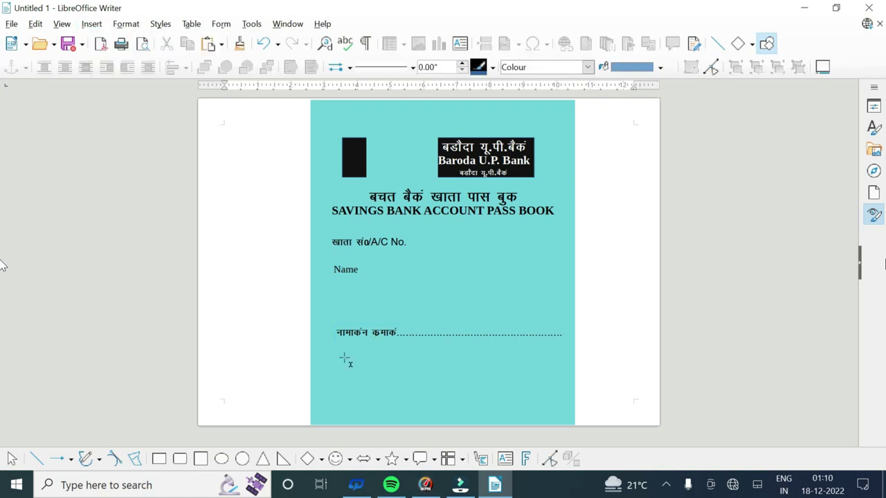
- Draw a text box below the नामांकन क्रमांक line and type the नमित का नाम label in Kruti Dev 011
left_click_drag(338, 349, 568, 380)
left_click(122, 66)
type("Kur")
left_click(88, 164)
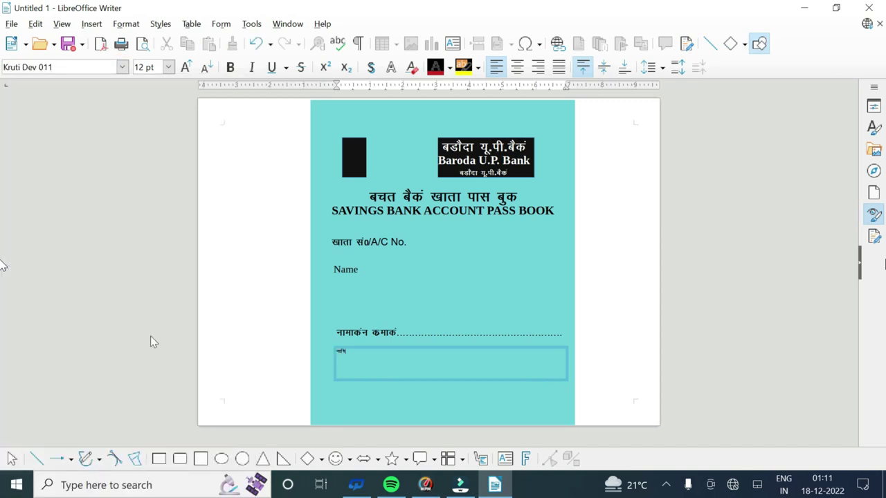
type("dkke")
- Set the nominee label to 24 pt, then add an Arial dotted leader after it
key("ctrl+a")
left_click(186, 68)
key("ctrl+z")
left_click(122, 67)
left_click(168, 348)
key("Tab")
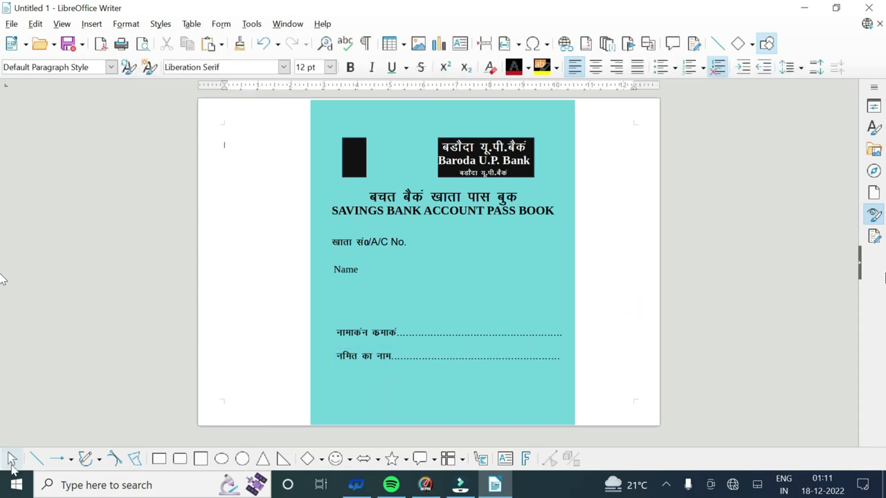
left_click(401, 353)
- Draw a rectangle below the नमित का नाम line and fill it with the cover teal
left_click(470, 365)
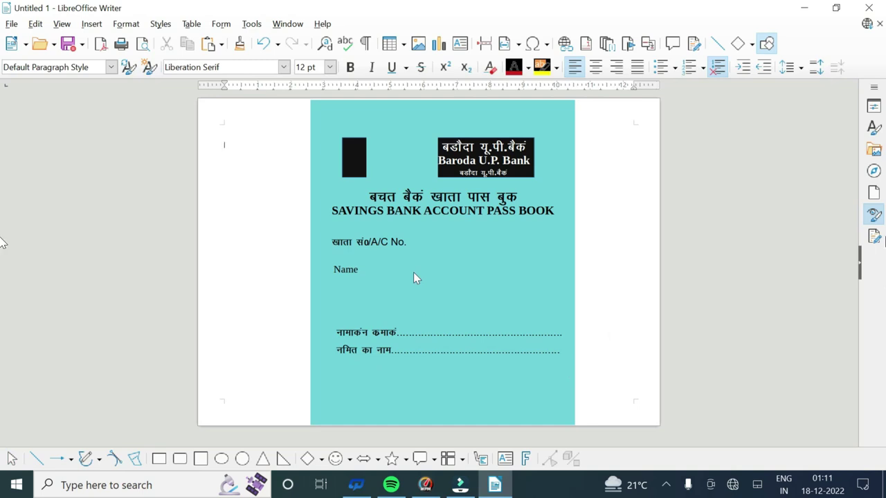
left_click(158, 459)
mouse_move(339, 363)
left_mouse_down()
mouse_move(514, 409)
mouse_move(563, 395)
left_mouse_up()
left_click(660, 67)
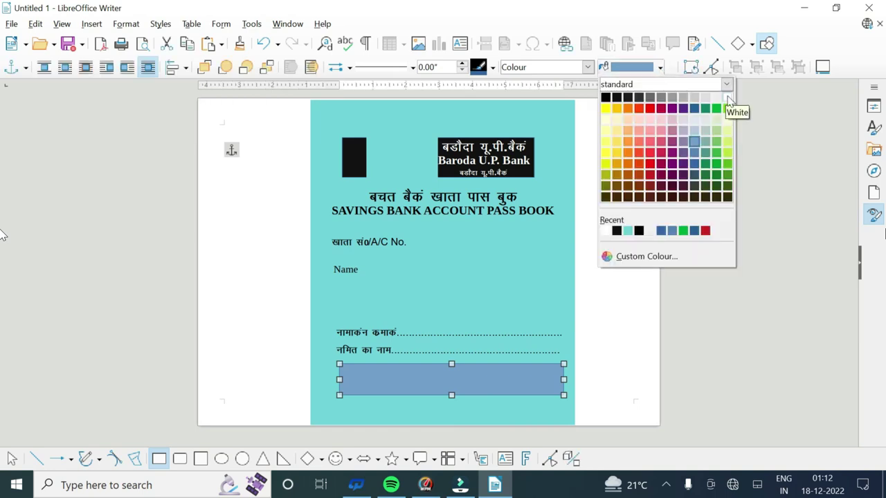
left_click(728, 98)
- Give the rectangle a 0.04" black outline
left_click(660, 67)
left_click(627, 230)
left_click(462, 64)
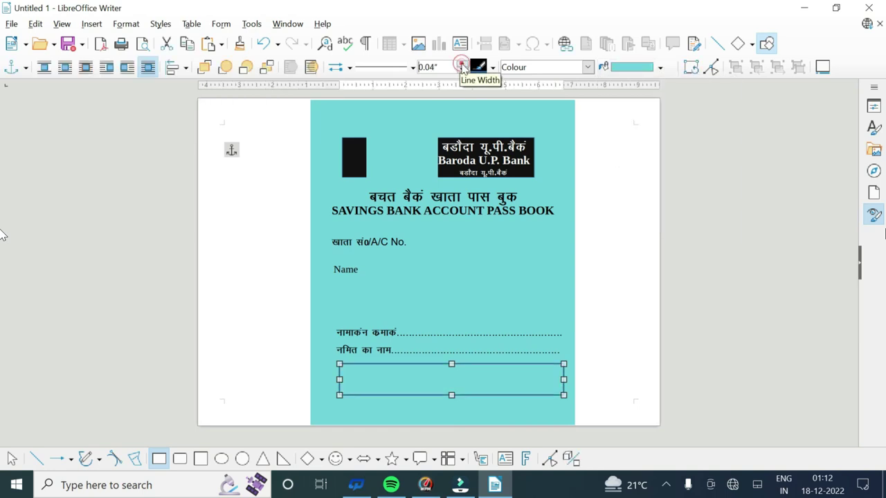
left_click(492, 67)
left_click(475, 112)
left_click(727, 272)
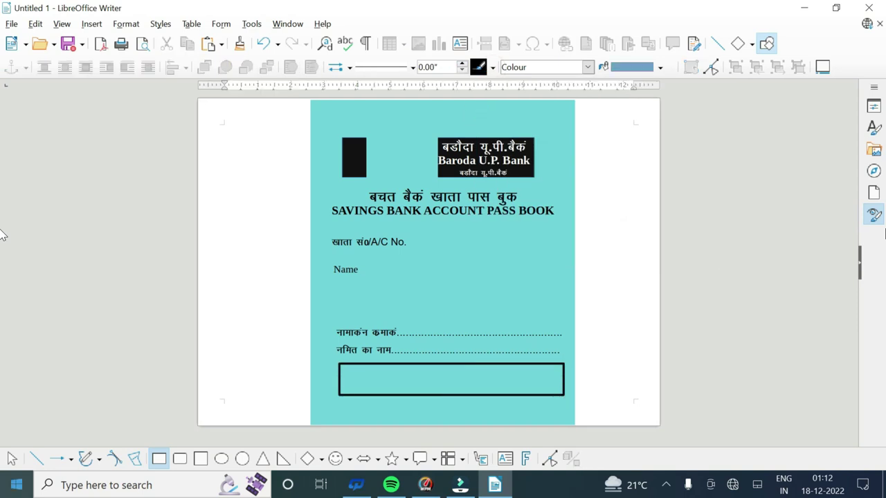
left_click(91, 23)
- Draw a text box inside the bordered rectangle and type the Hindi nomination sentence in Kruti Dev 011
left_click(99, 174)
left_click_drag(344, 367, 562, 392)
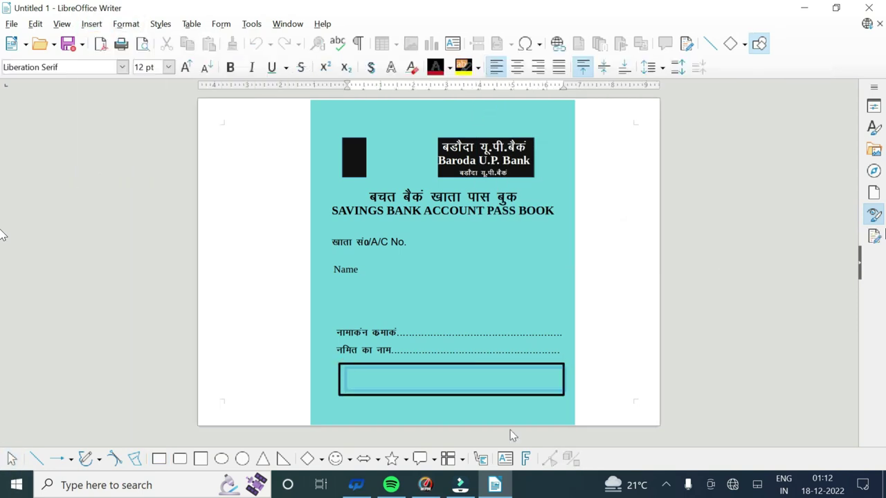
left_click(122, 67)
type("Kruti")
left_click(71, 135)
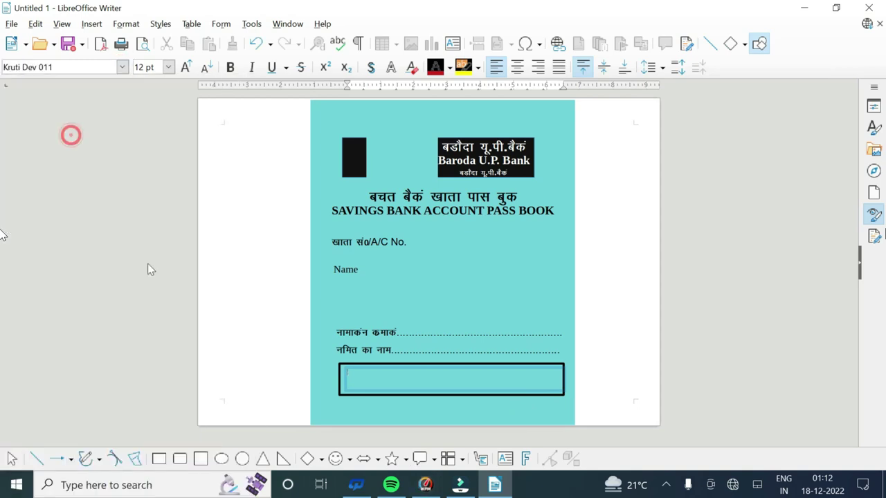
type("uke")
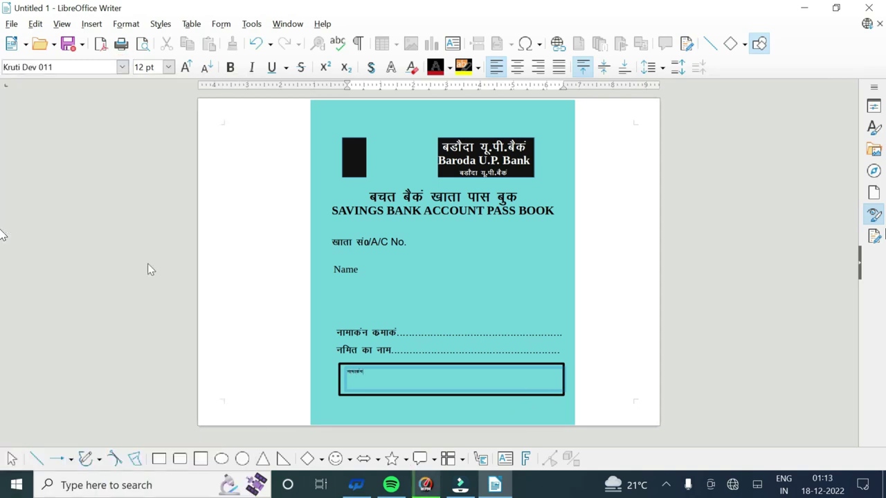
type("dq")
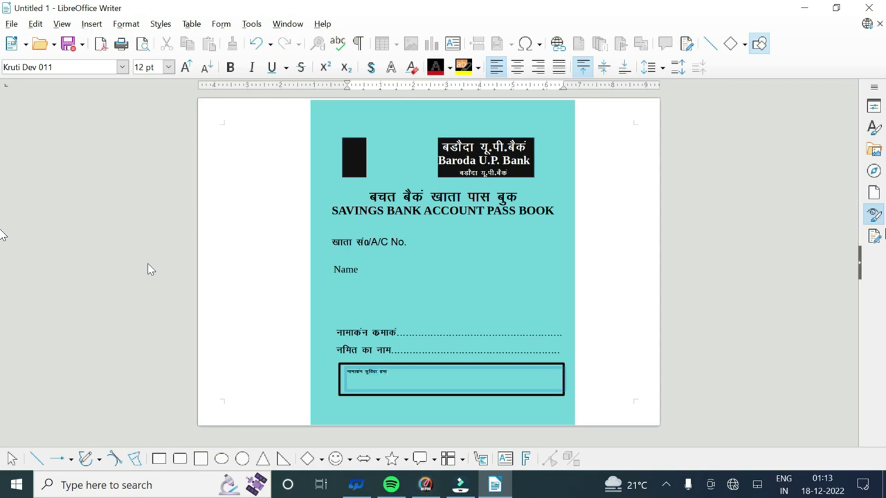
type("j")
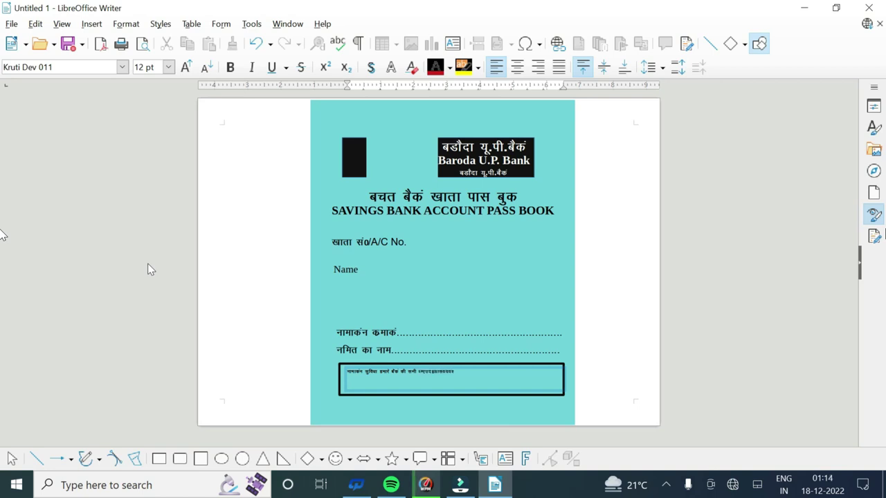
key("BackSpace")
key("BackSpace")
key("BackSpace")
type("Hkh o")
type("vksa e")
type("iyC/")
type("k g")
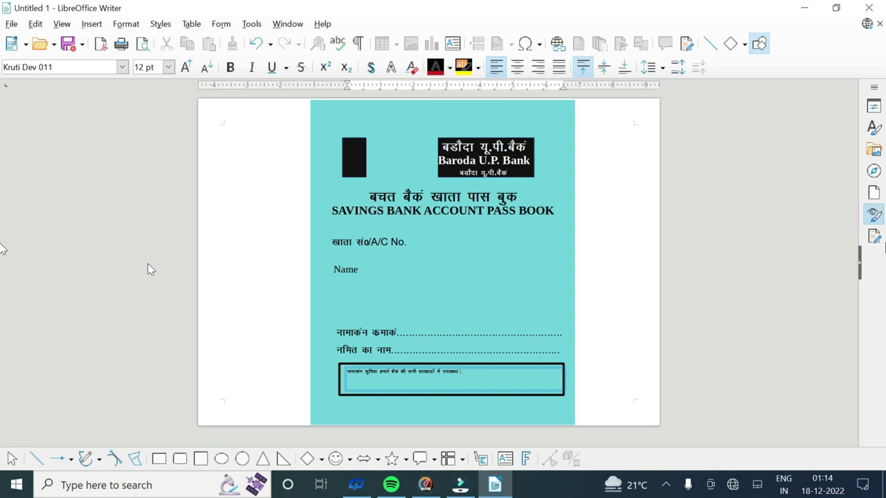
- Make the Hindi notice bold at 21 pt and stretch the bordered box slightly taller
key("ctrl+a")
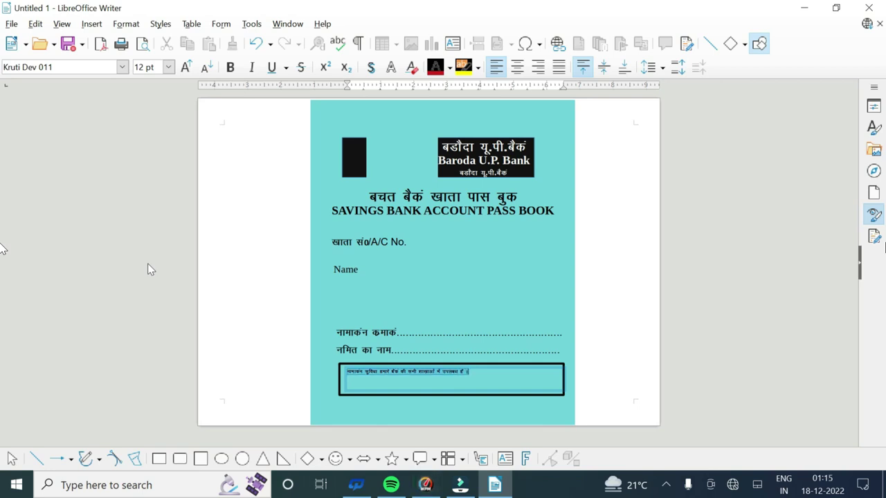
left_click(185, 66)
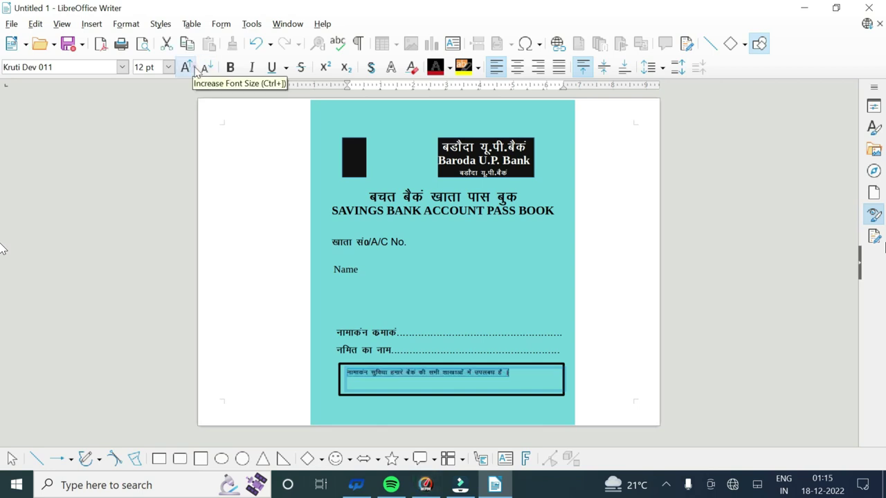
left_click(185, 66)
left_click(230, 66)
left_click(557, 374)
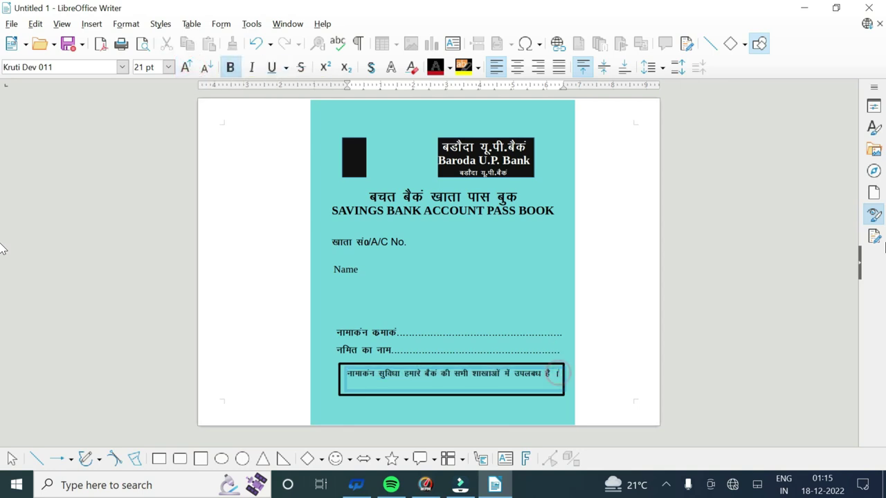
left_click(451, 394)
left_click_drag(451, 396, 451, 402)
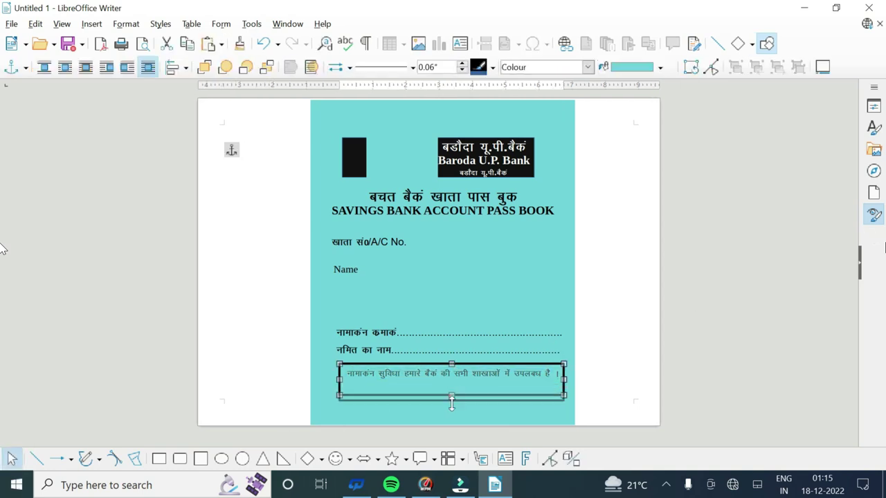
- Add a text box below the Hindi notice reading 'Nomination Facilities available at all Branches of our Bank'
key("Escape")
left_click(92, 23)
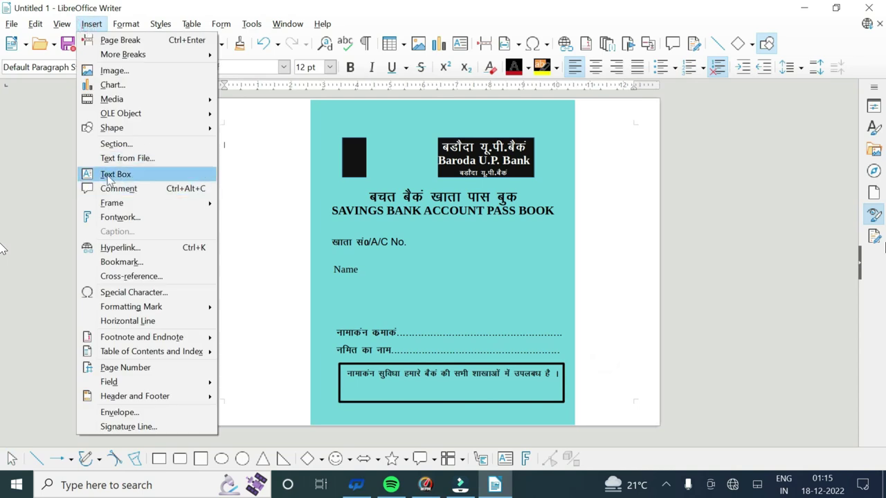
left_click(114, 173)
left_click_drag(347, 388, 561, 415)
type("N")
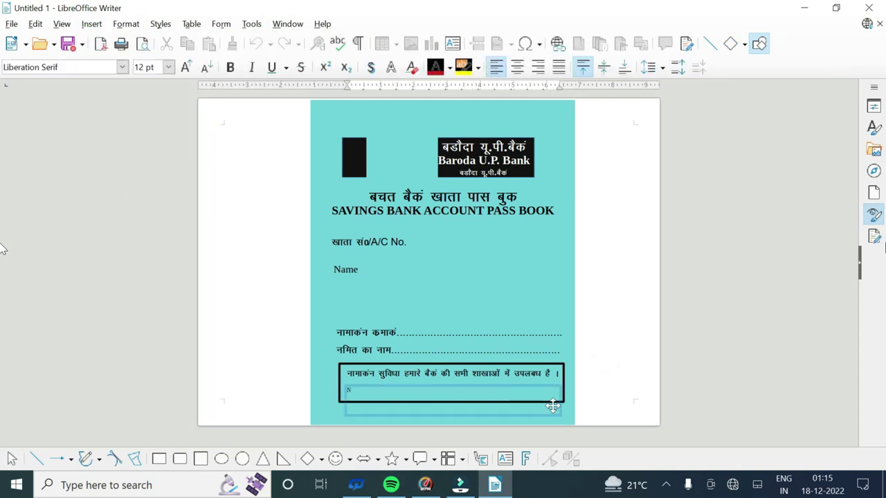
type("omination ")
type("Facilities")
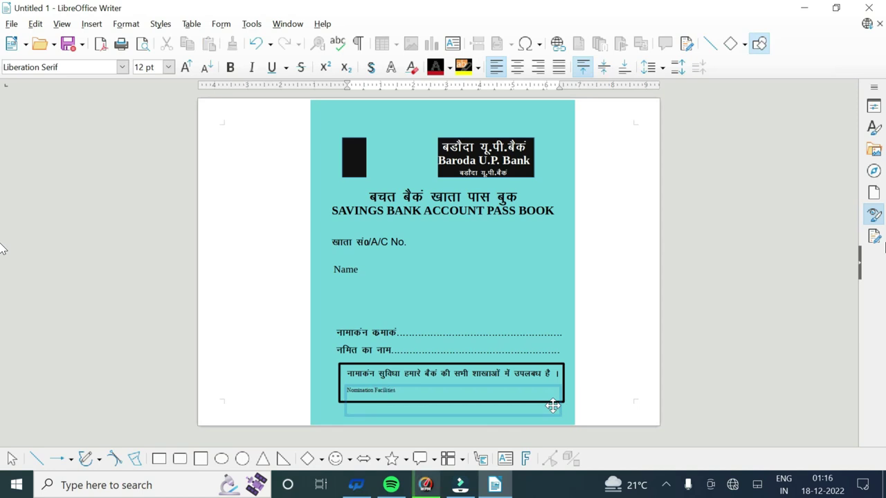
type(" available")
type(" at all Branch")
type("es of")
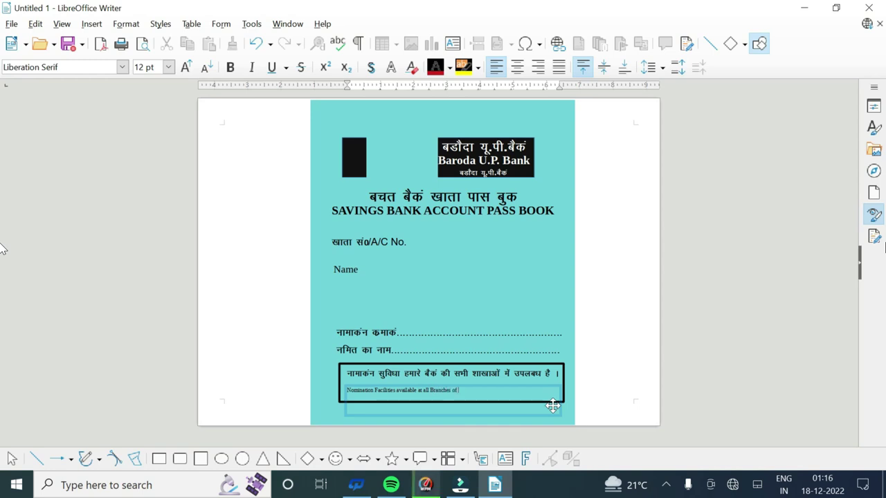
type(" our Bank")
- Make the English nomination line bold and adjust its font size
key("ctrl+a")
left_click(186, 67)
left_click(186, 67)
left_click(186, 67)
left_click(230, 67)
left_click(569, 404)
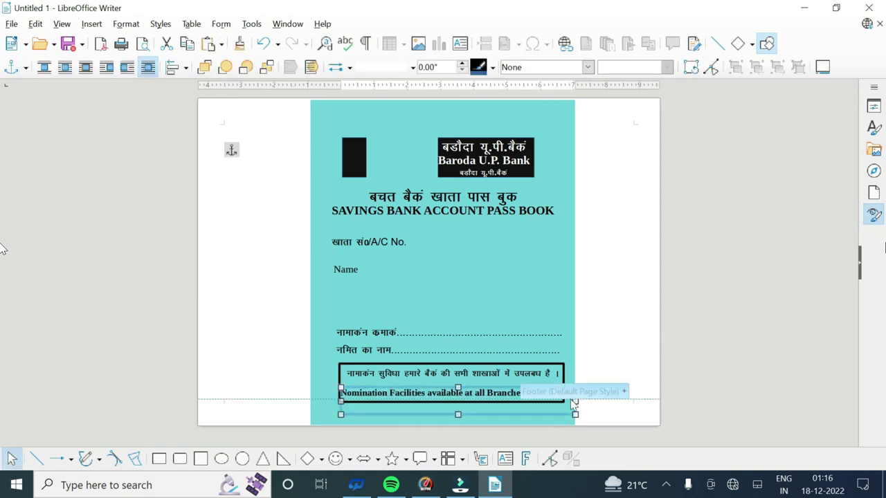
double_click(517, 393)
key("ctrl+a")
left_click(207, 67)
- Bring the English line down to 18 pt and undo accidental stretches and moves of the bordered box
left_click(207, 67)
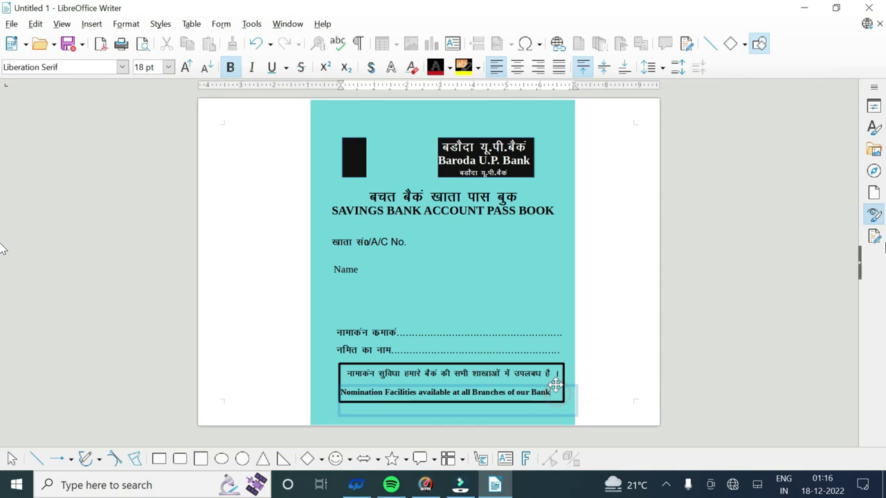
key("Escape")
left_click(502, 407)
left_click(470, 403)
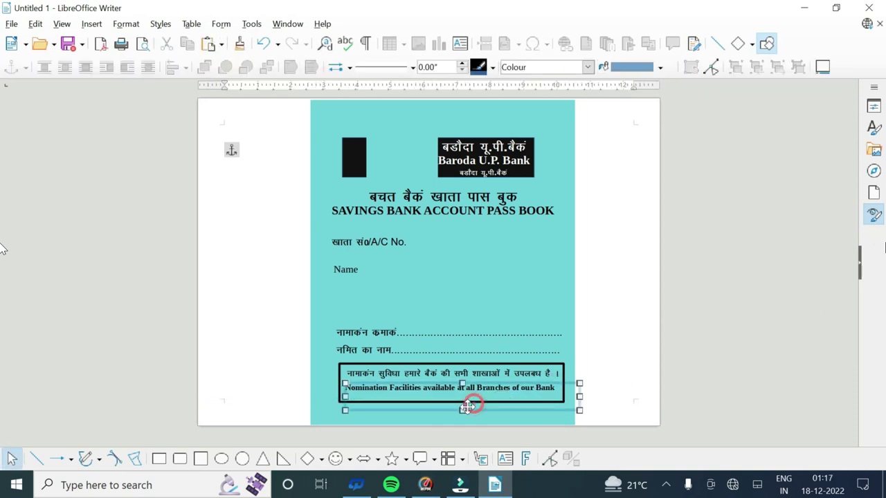
left_click(564, 373)
left_click_drag(451, 403, 458, 409)
key("ctrl+z")
left_click(456, 387)
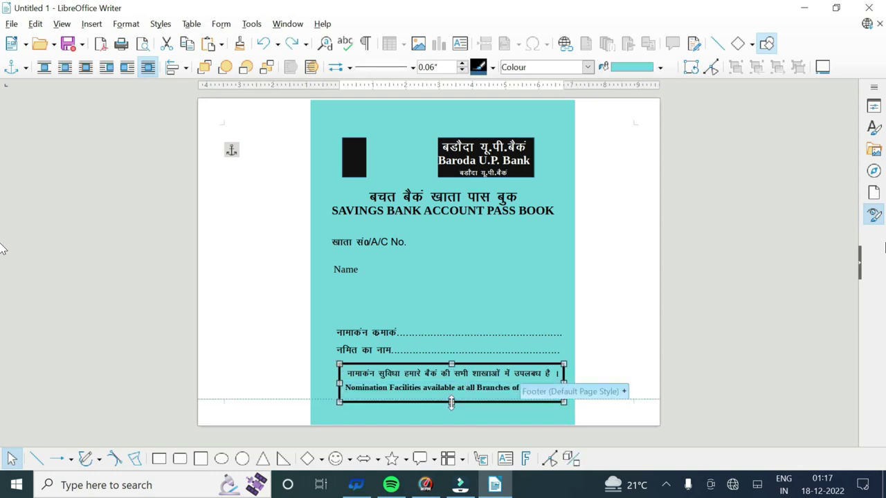
left_click_drag(467, 399, 517, 415)
key("ctrl+z")
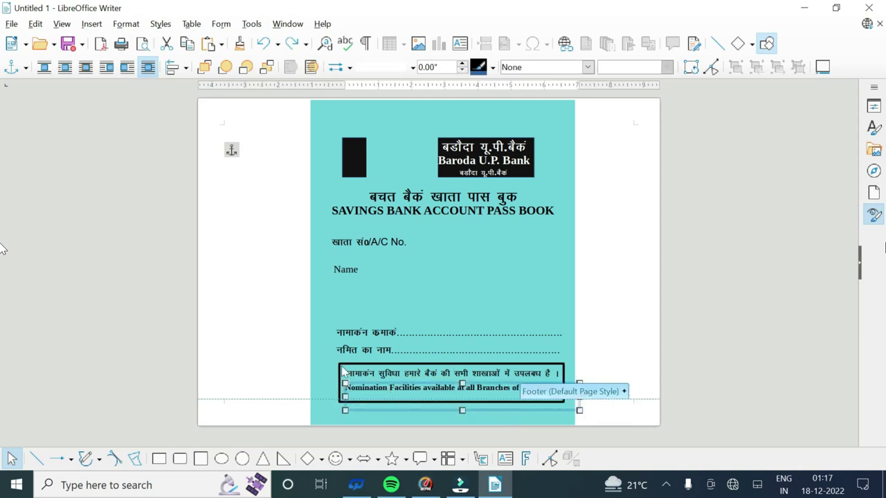
- Shorten the English line's frame so it fits inside the black-bordered box
left_click(449, 419)
left_click(450, 403)
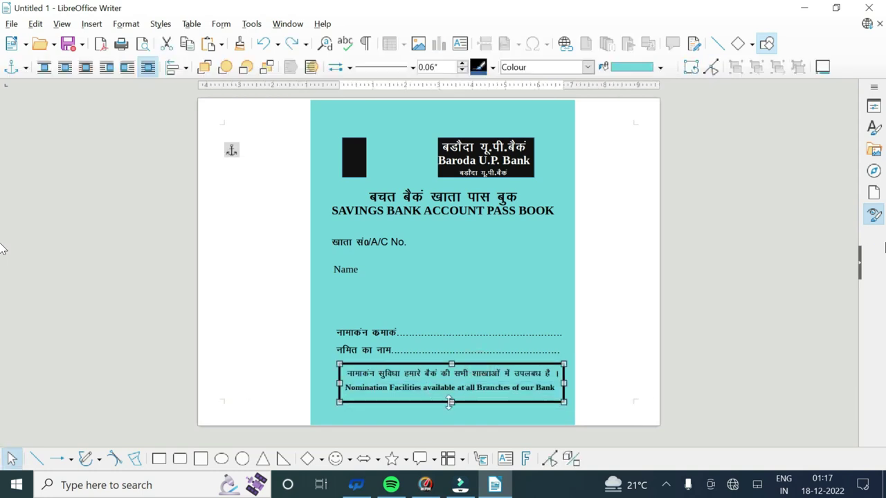
left_click(455, 408)
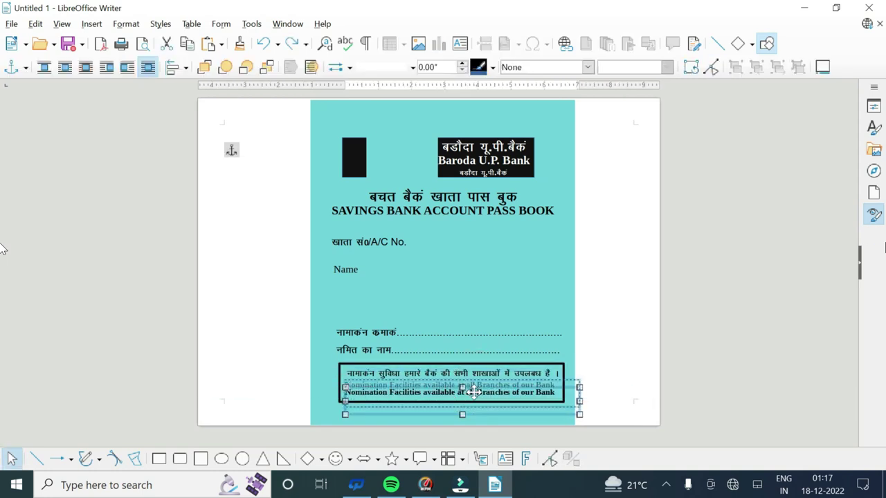
mouse_move(463, 410)
left_mouse_down()
mouse_move(463, 397)
mouse_move(494, 381)
left_mouse_up()
left_click(648, 372)
left_click(450, 404)
left_click(463, 393)
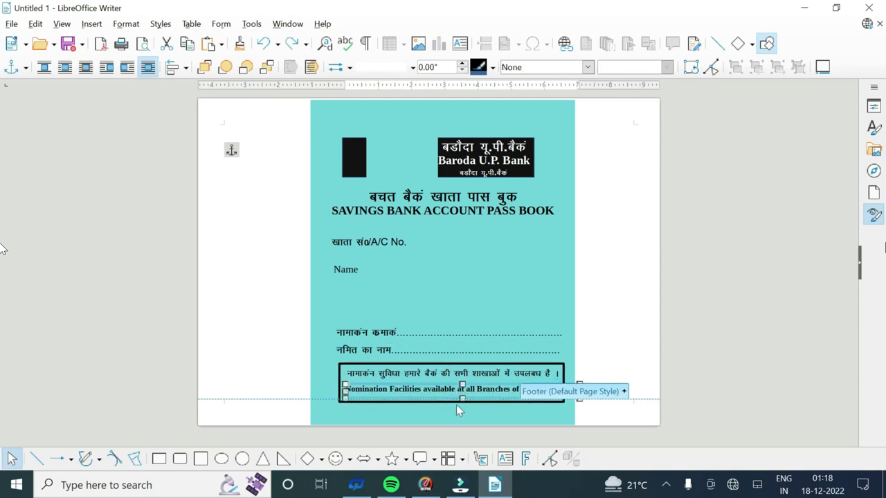
left_click(528, 395)
left_click(451, 402)
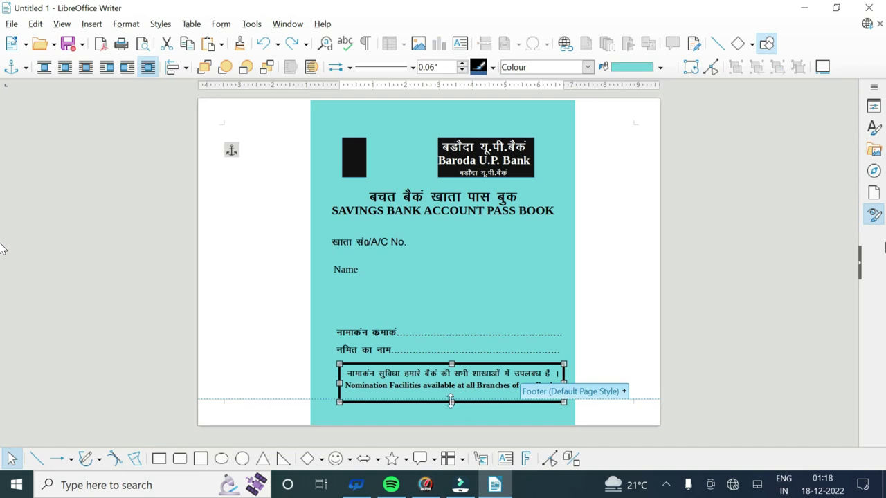
left_click(642, 371)
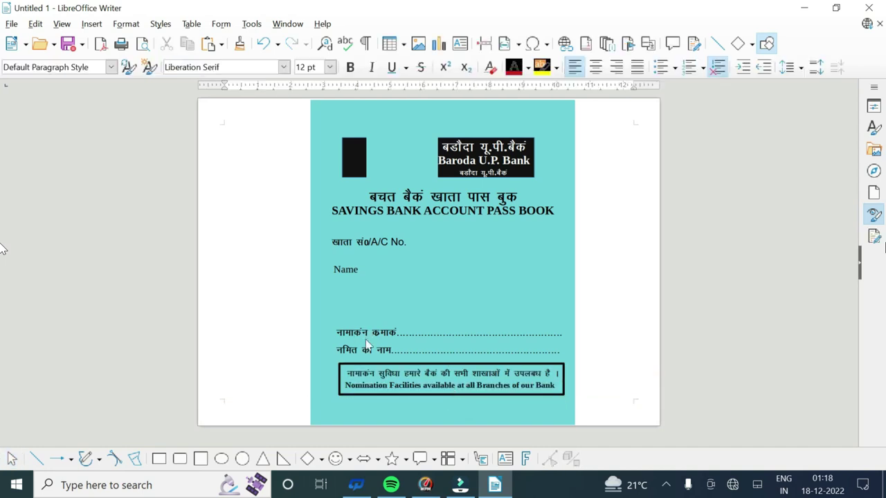
- Add a bold 26 pt 'IFSC CODE-UBIN000000' line at the bottom of the cover
left_click(103, 24)
left_click(104, 176)
left_click_drag(381, 400, 547, 422)
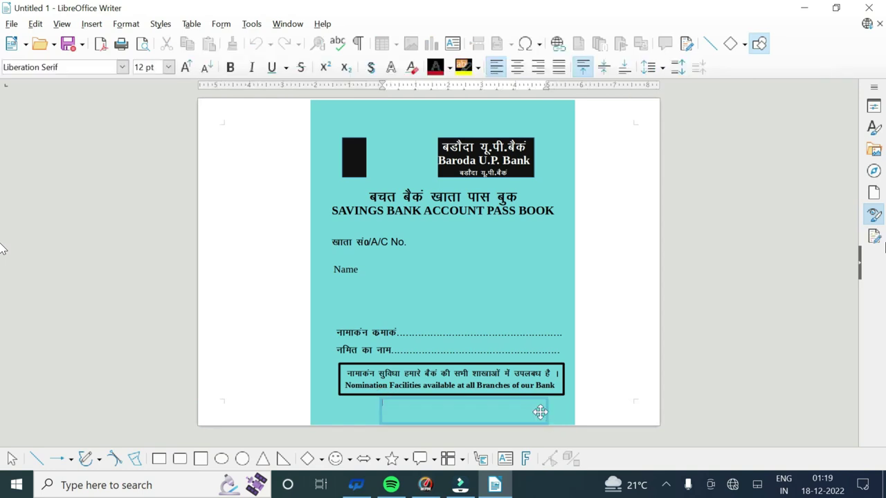
type("ग")
type("C CODE:")
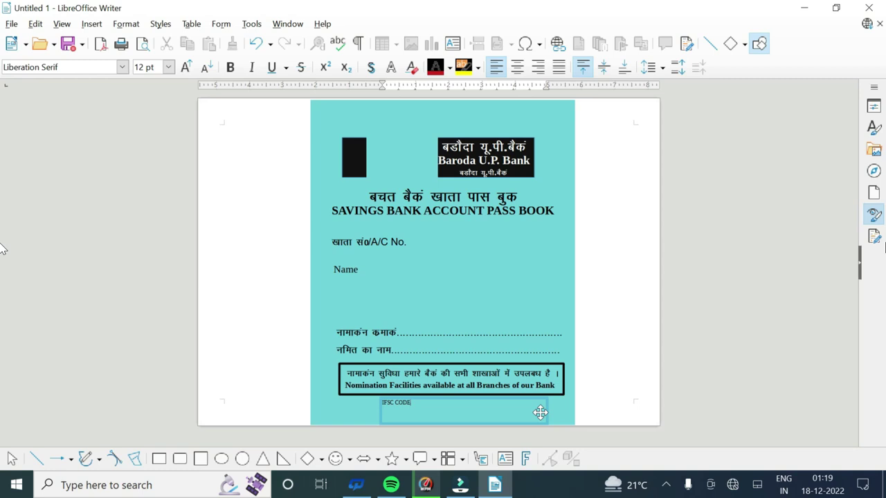
type("-")
type("IN0000")
key("ctrl+a")
left_click(184, 67)
left_click(230, 67)
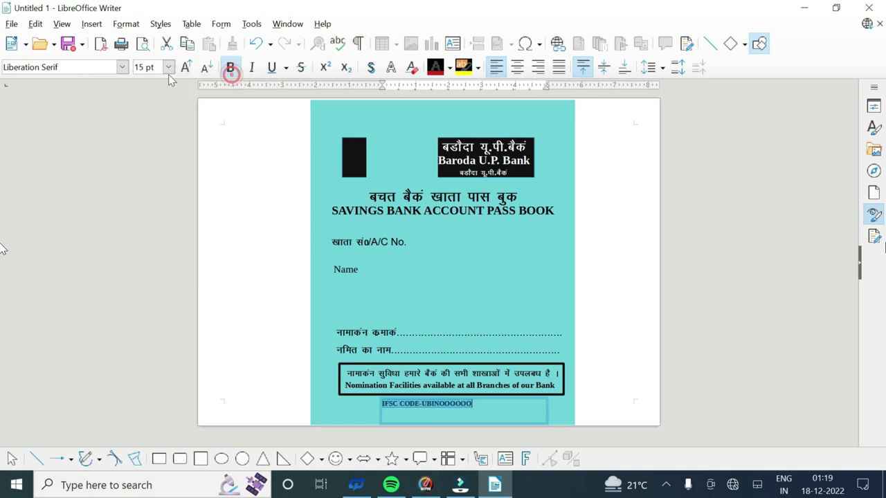
left_click(184, 67)
left_click(184, 67)
left_click(184, 67)
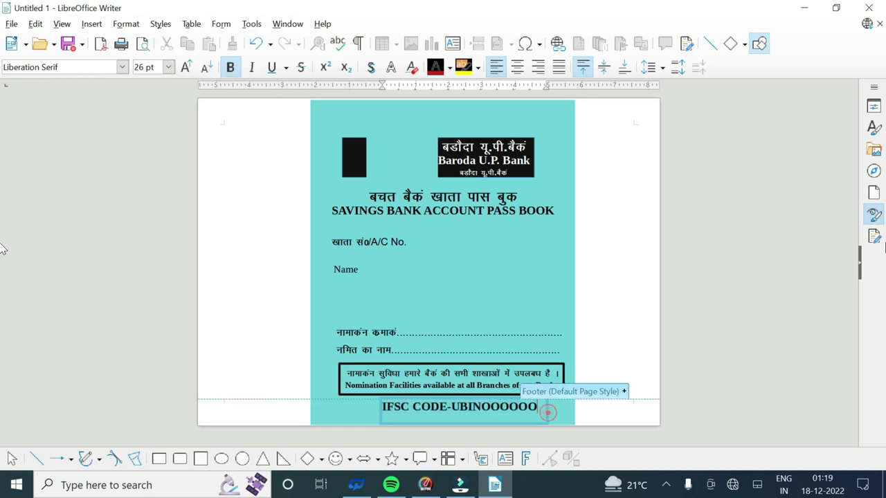
left_click(524, 409)
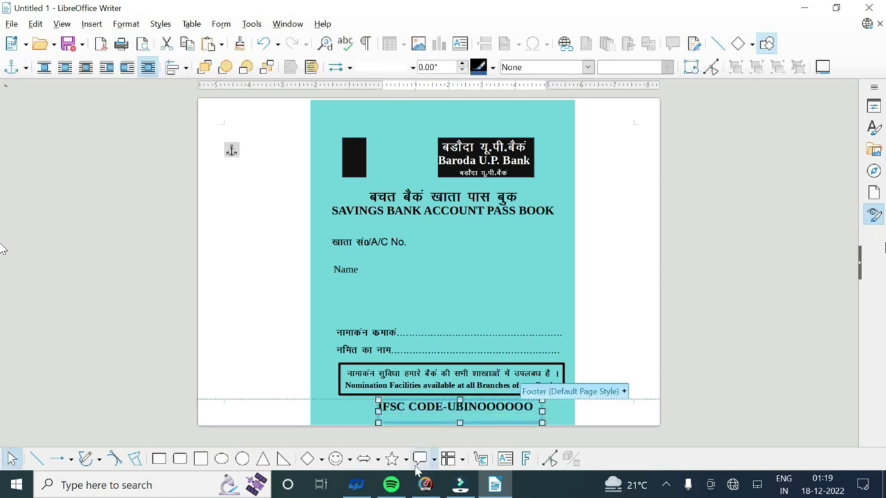